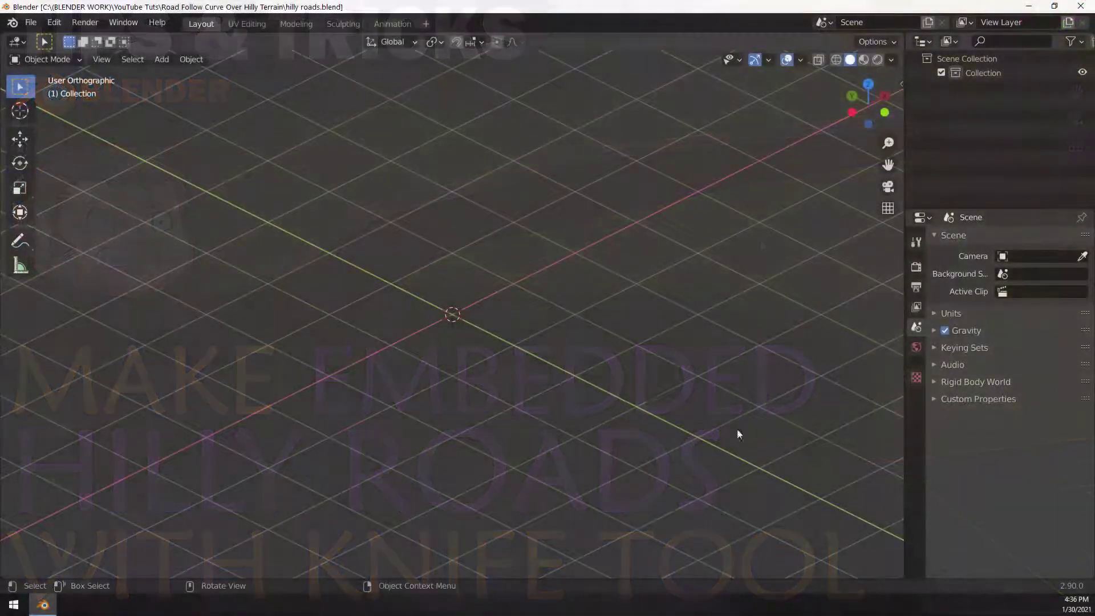
Add a plane and scale it up by 100 in Edit Mode
{"action": "key", "text": "shift+a"}
{"action": "mouse_move", "coordinate": [539, 259]}
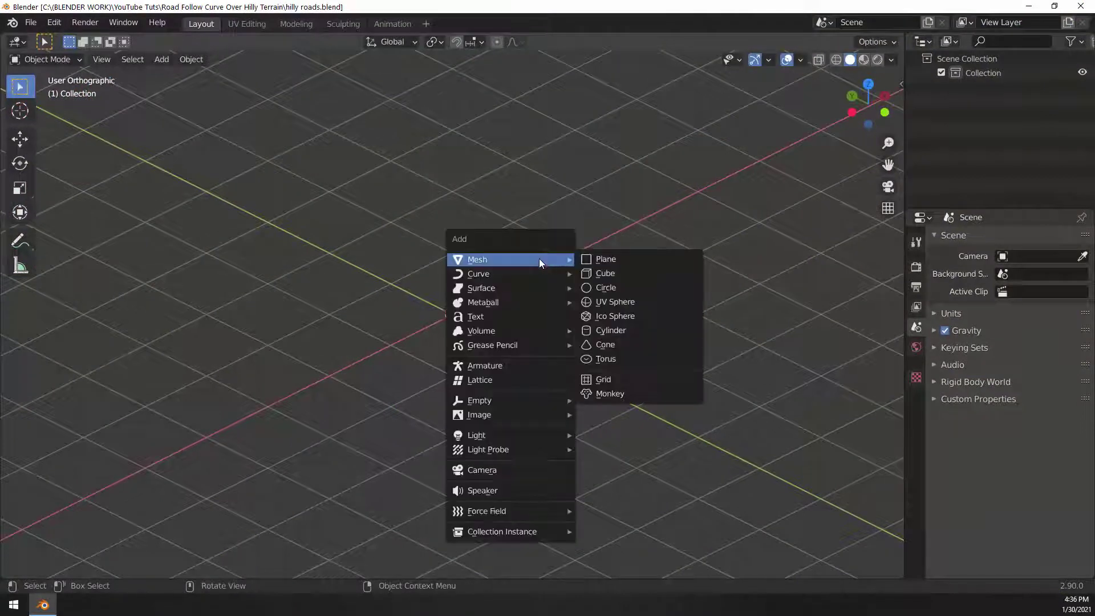
{"action": "left_click", "coordinate": [637, 257]}
{"action": "key", "text": "Tab"}
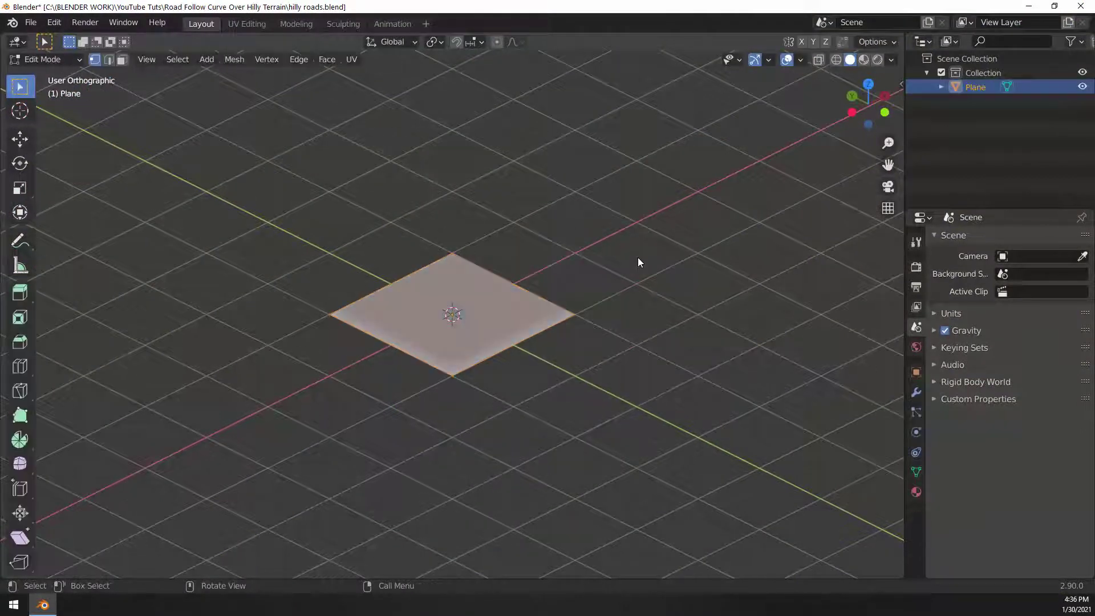
{"action": "type", "text": "s100"}
{"action": "key", "text": "Return"}
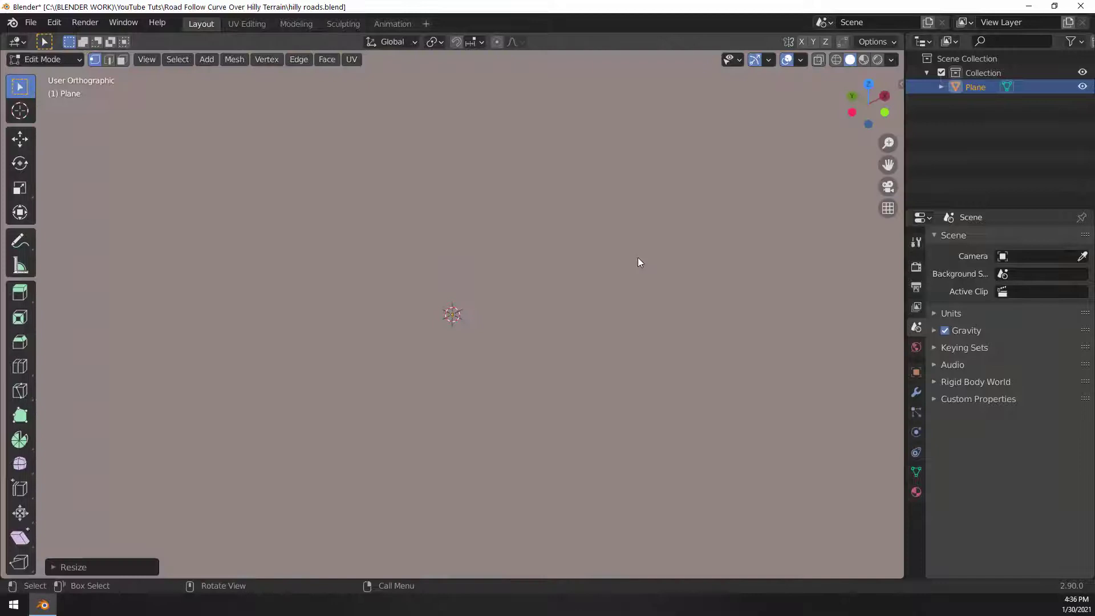
{"action": "scroll", "coordinate": [673, 279], "scroll_direction": "down", "scroll_amount": 8}
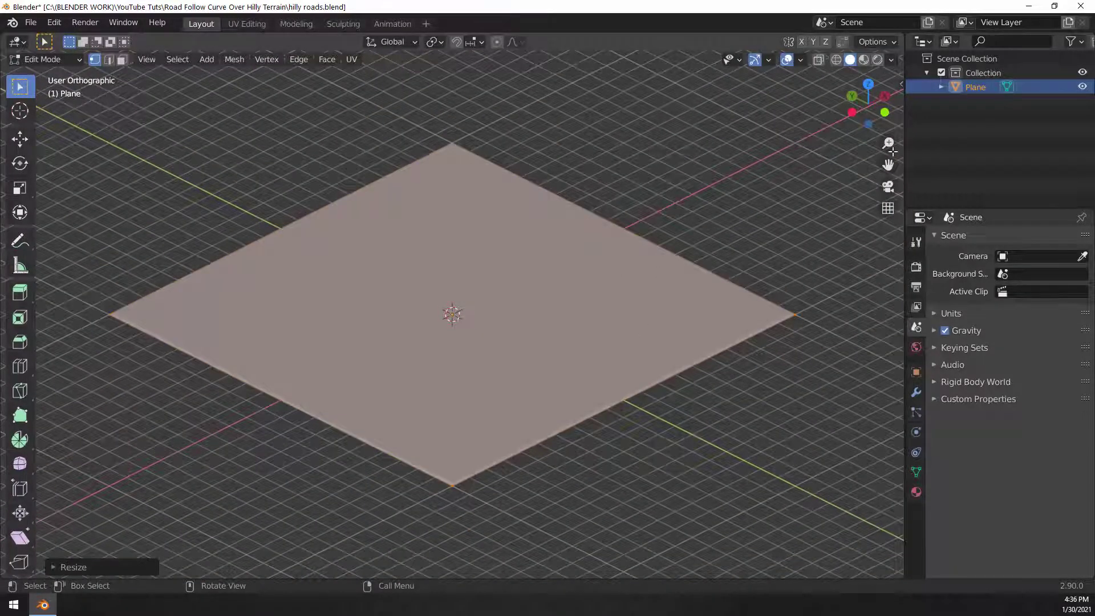
Turn on the on-screen key display from the viewport side panel
{"action": "key", "text": "n"}
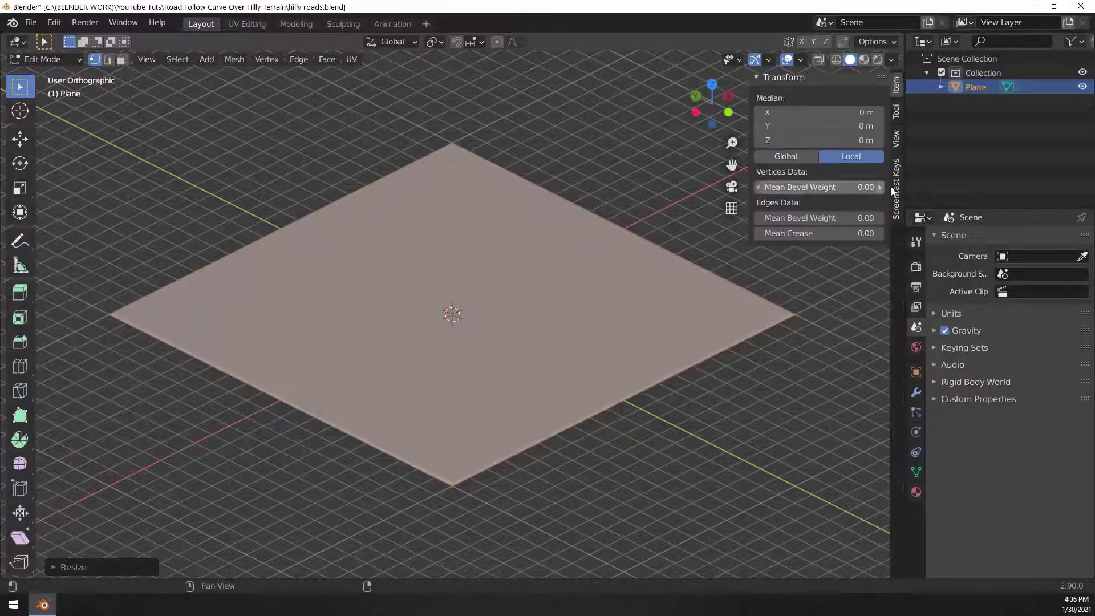
{"action": "left_click", "coordinate": [895, 190]}
{"action": "left_click", "coordinate": [766, 77]}
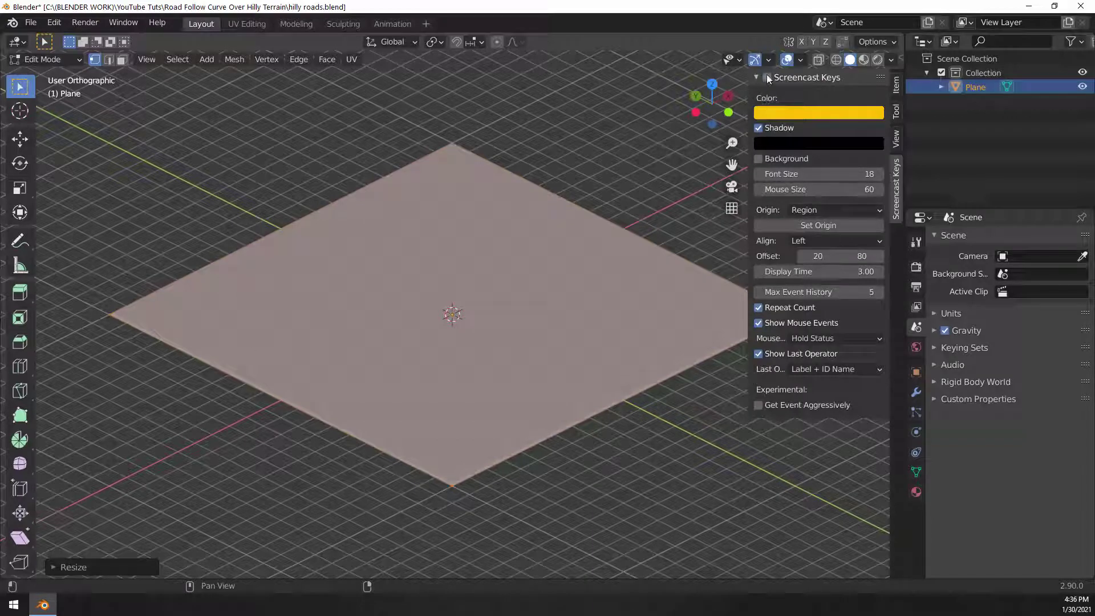
{"action": "key", "text": "n"}
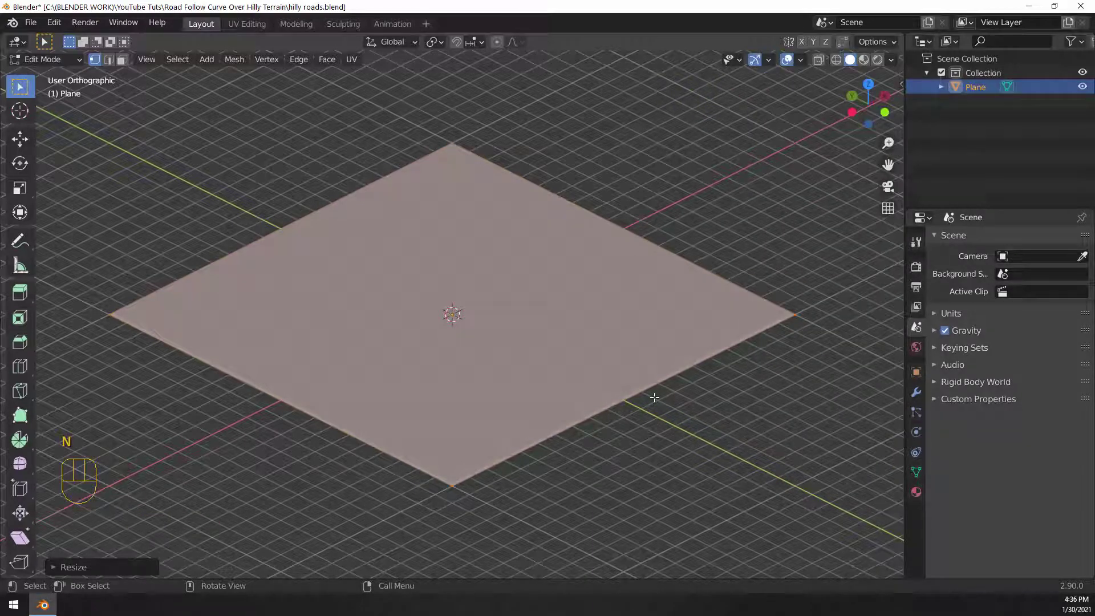
Subdivide the plane with 100 cuts and switch to Face select mode
{"action": "key", "text": "ctrl+e"}
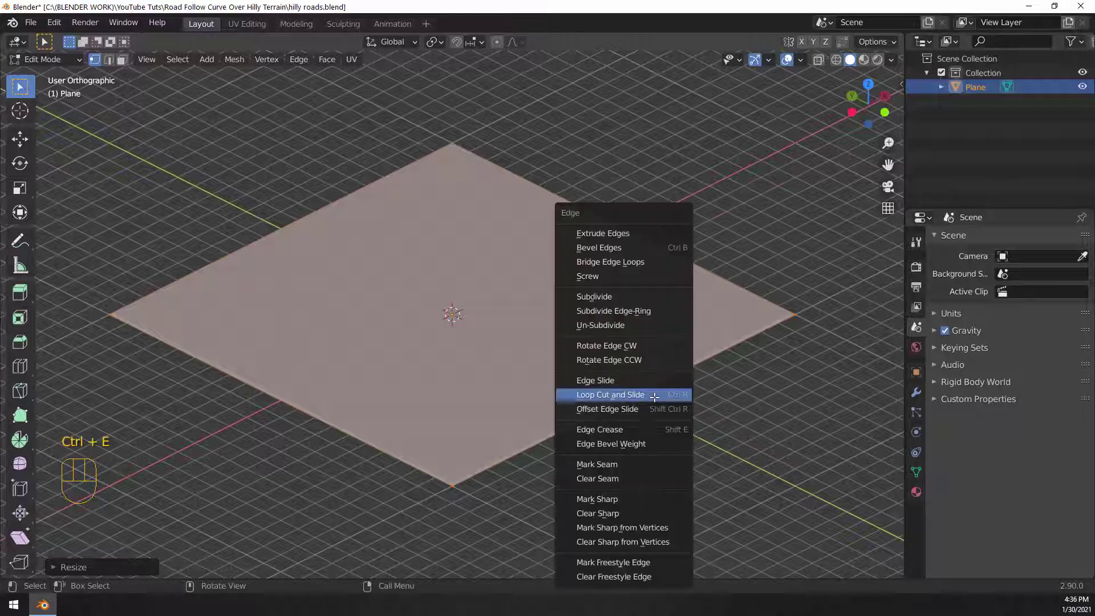
{"action": "left_click", "coordinate": [624, 296]}
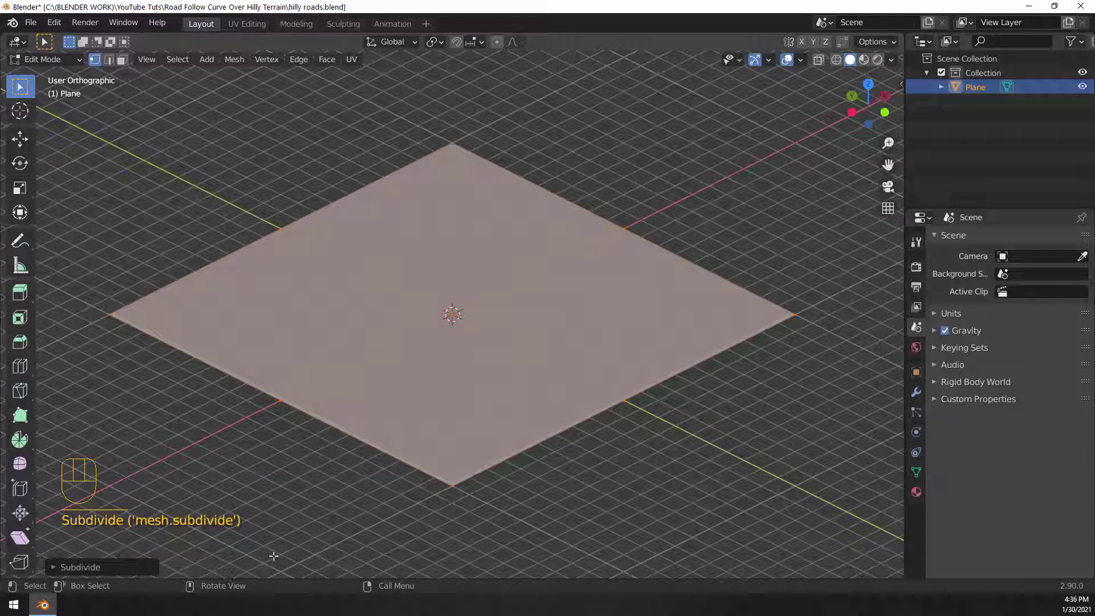
{"action": "left_click", "coordinate": [105, 566]}
{"action": "left_click", "coordinate": [180, 472]}
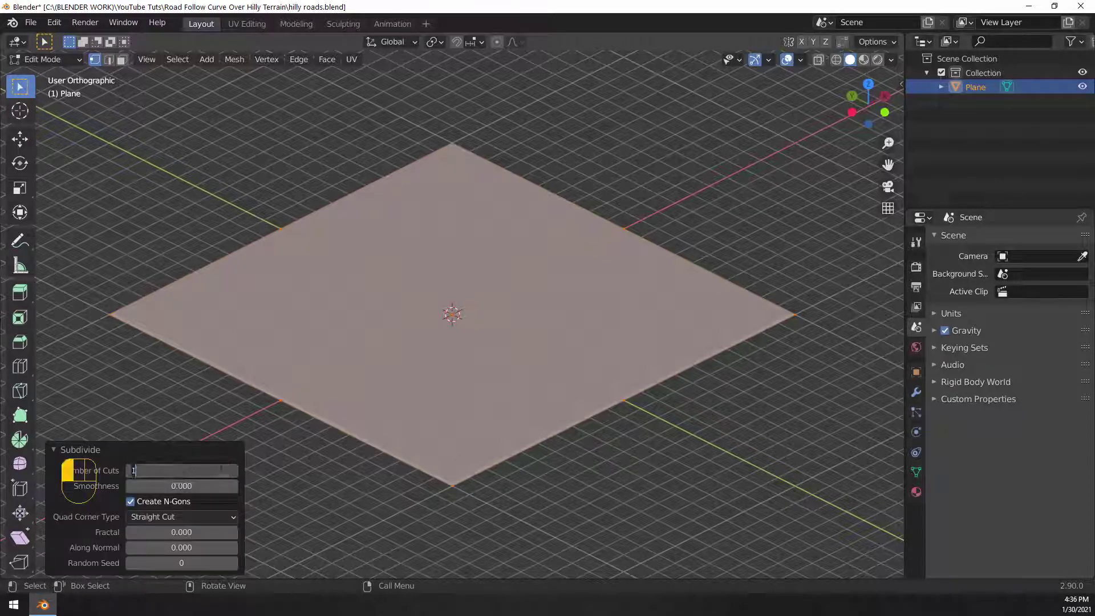
{"action": "type", "text": "00"}
{"action": "left_click", "coordinate": [263, 455]}
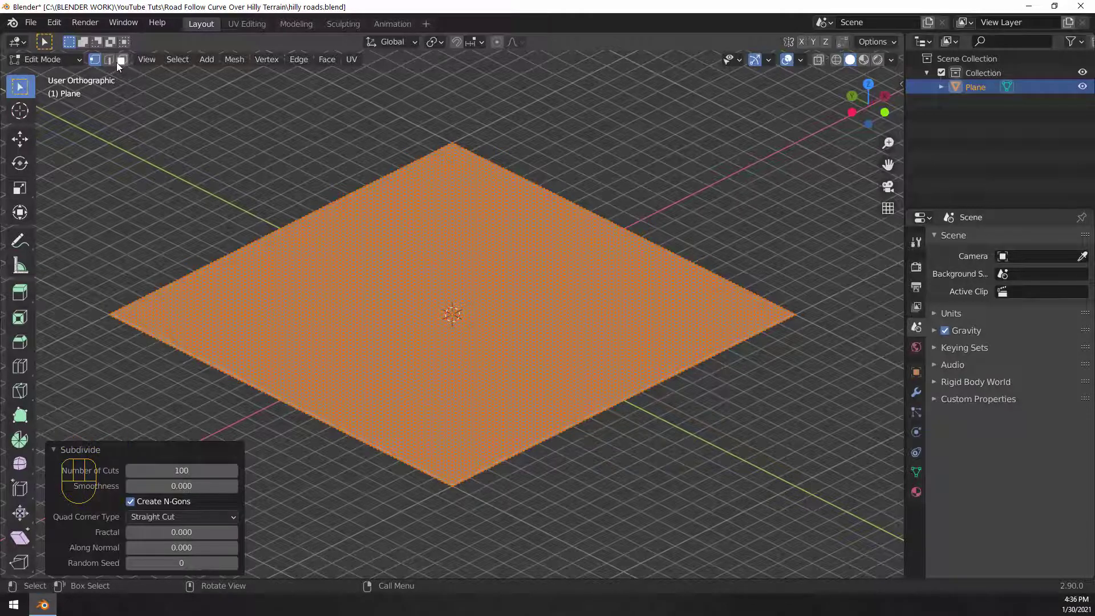
{"action": "left_click", "coordinate": [122, 59]}
{"action": "left_click", "coordinate": [154, 450]}
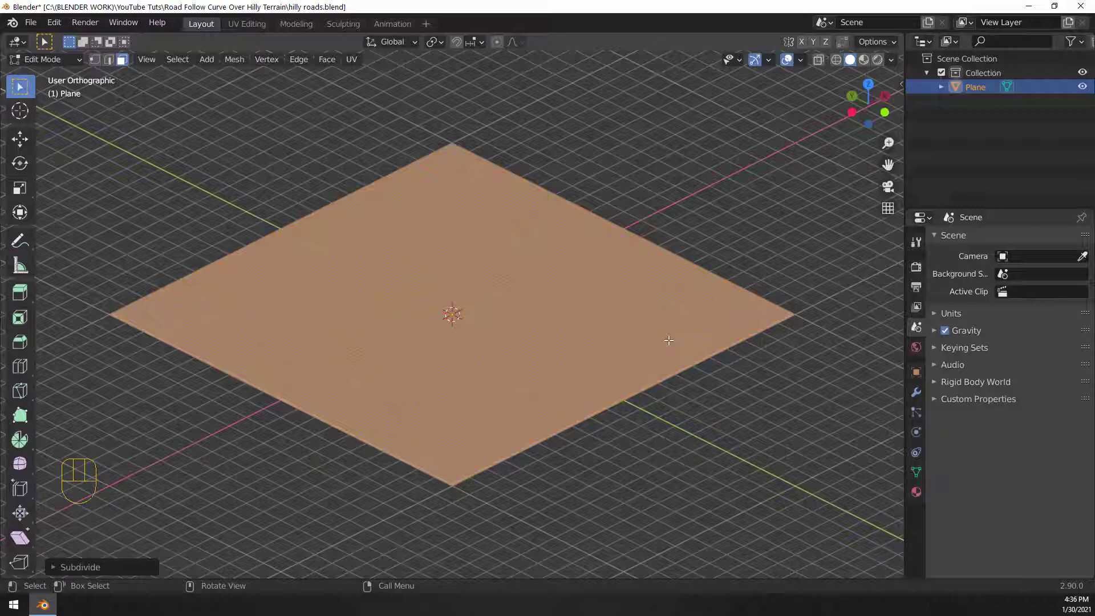
Lasso-select an irregular central patch from top view and raise it along Z with proportional editing
{"action": "key", "text": "KP_7"}
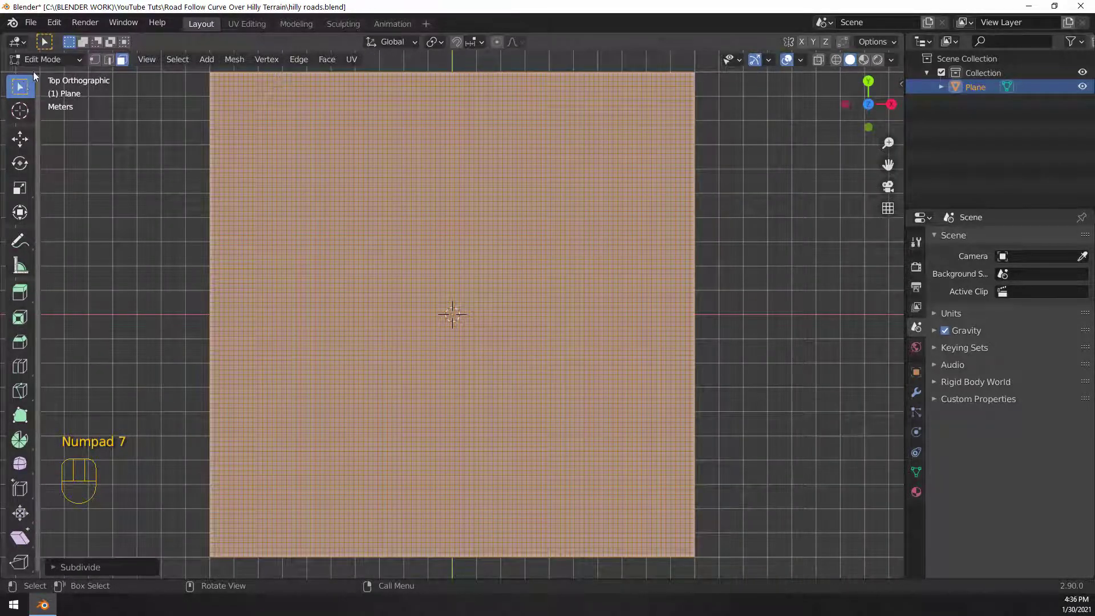
{"action": "mouse_move", "coordinate": [20, 87]}
{"action": "left_mouse_down"}
{"action": "mouse_move", "coordinate": [63, 117]}
{"action": "mouse_move", "coordinate": [79, 178]}
{"action": "left_mouse_up"}
{"action": "mouse_move", "coordinate": [346, 133]}
{"action": "left_mouse_down"}
{"action": "mouse_move", "coordinate": [308, 165]}
{"action": "mouse_move", "coordinate": [323, 431]}
{"action": "mouse_move", "coordinate": [498, 495]}
{"action": "mouse_move", "coordinate": [586, 402]}
{"action": "mouse_move", "coordinate": [594, 143]}
{"action": "mouse_move", "coordinate": [388, 123]}
{"action": "mouse_move", "coordinate": [349, 132]}
{"action": "left_mouse_up"}
{"action": "middle_click_drag", "start_coordinate": [721, 389], "coordinate": [542, 104]}
{"action": "left_click", "coordinate": [497, 43]}
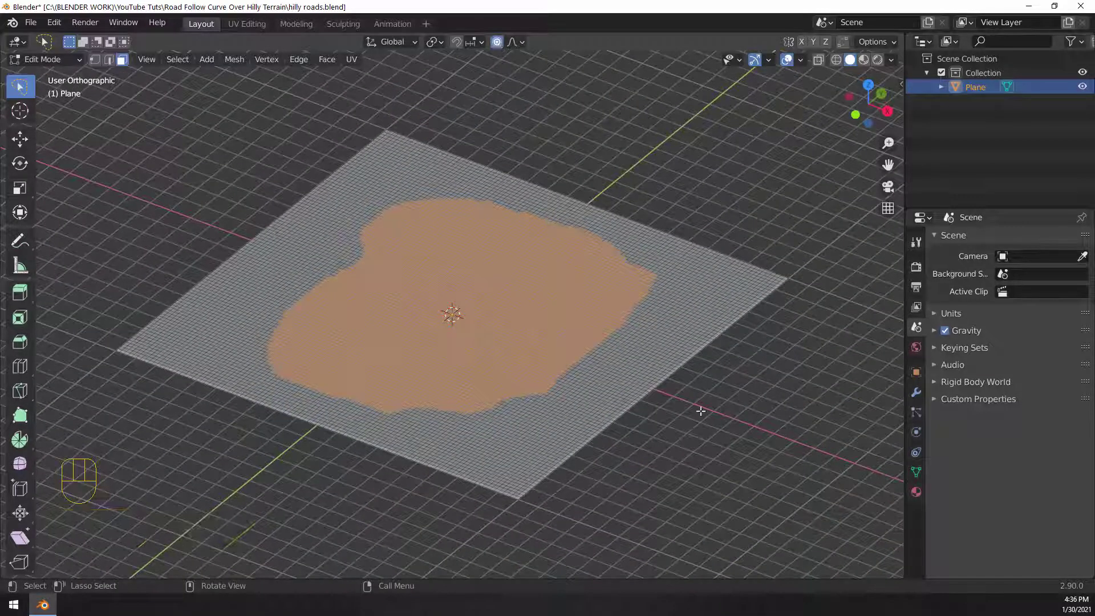
{"action": "key", "text": "g"}
{"action": "key", "text": "z"}
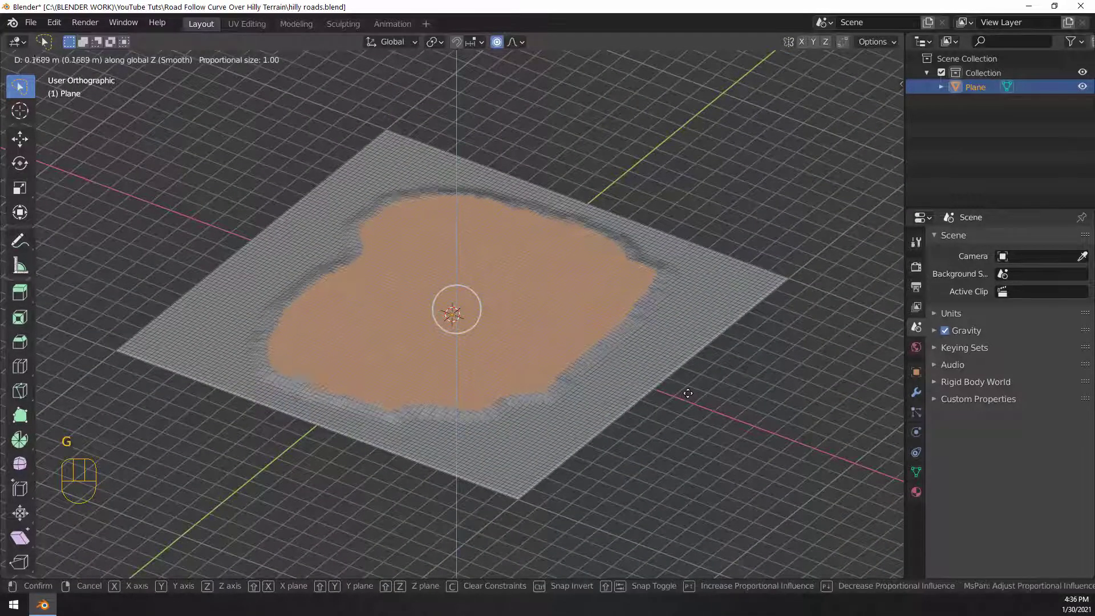
{"action": "scroll", "coordinate": [689, 394], "scroll_direction": "down", "scroll_amount": 4}
{"action": "scroll", "coordinate": [689, 393], "scroll_direction": "down", "scroll_amount": 3}
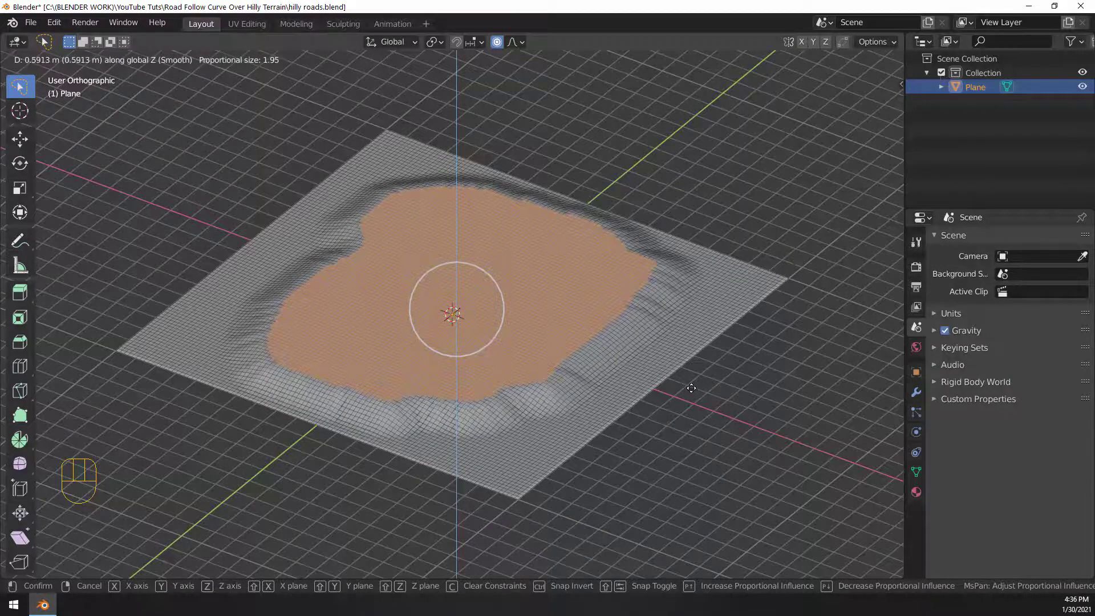
{"action": "left_click", "coordinate": [691, 388]}
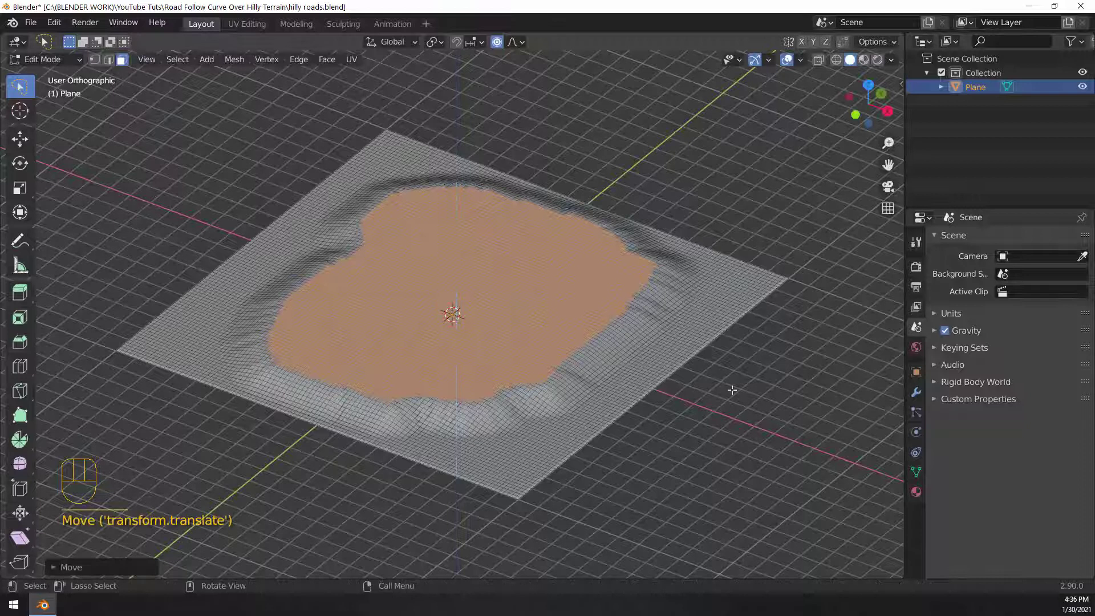
Shrink the selection, raise the inner area again, then return to Object Mode from top view
{"action": "key", "text": "ctrl+KP_Subtract"}
{"action": "key", "text": "ctrl+KP_Subtract"}
{"action": "key", "text": "ctrl+KP_Subtract"}
{"action": "key", "text": "ctrl+KP_Subtract"}
{"action": "key", "text": "ctrl+KP_Subtract"}
{"action": "key", "text": "ctrl+KP_Subtract"}
{"action": "key", "text": "ctrl+KP_Subtract"}
{"action": "key", "text": "ctrl+KP_Subtract"}
{"action": "key", "text": "ctrl+KP_Subtract"}
{"action": "key", "text": "ctrl+KP_Subtract"}
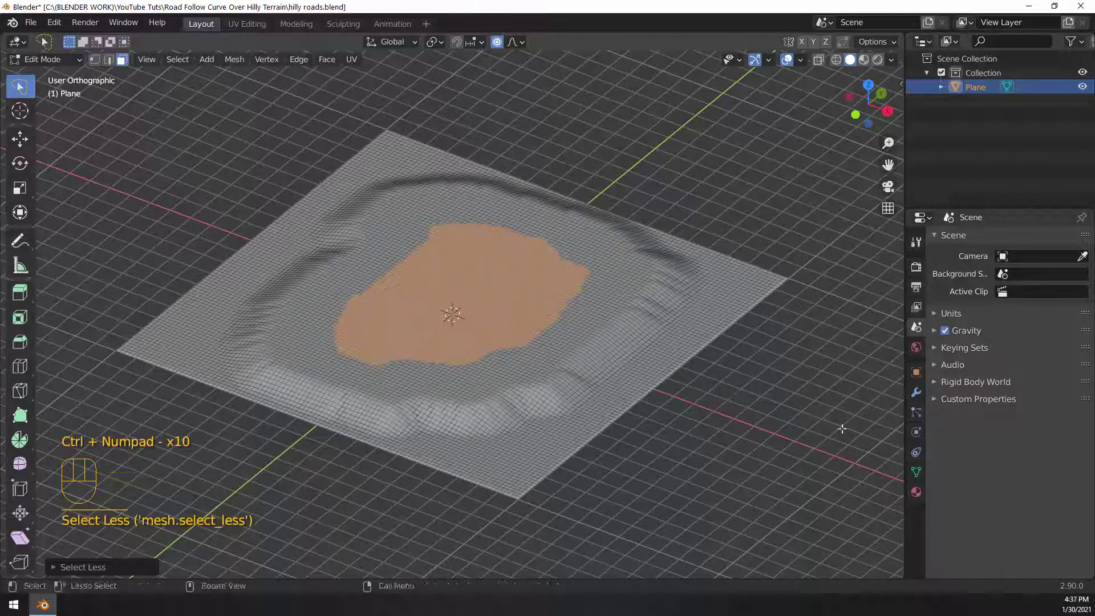
{"action": "key", "text": "g"}
{"action": "key", "text": "z"}
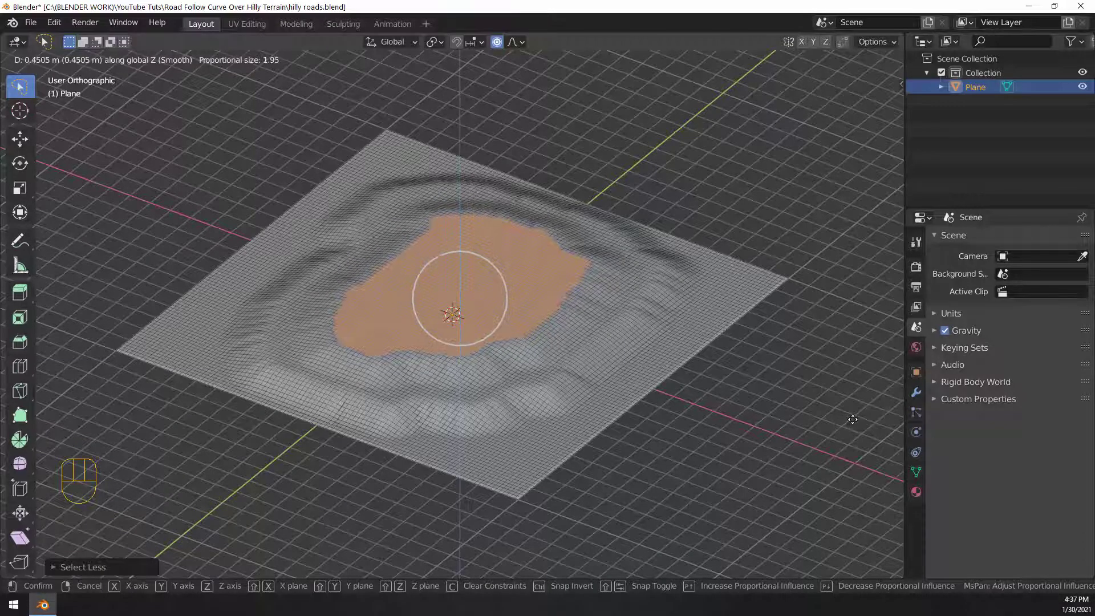
{"action": "left_click", "coordinate": [852, 419]}
{"action": "key", "text": "KP_7"}
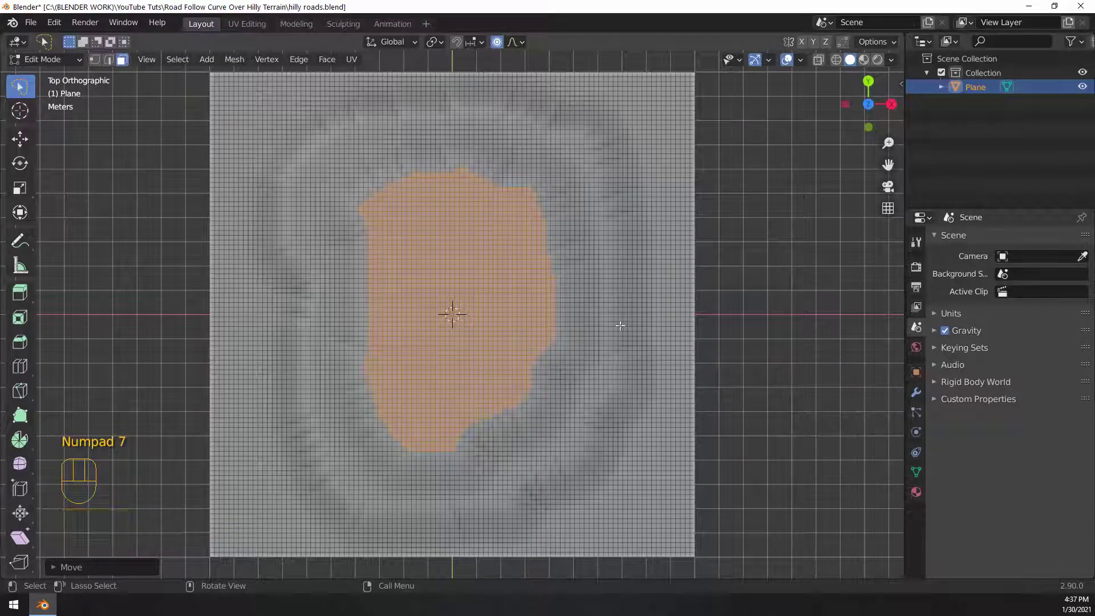
{"action": "key", "text": "Tab"}
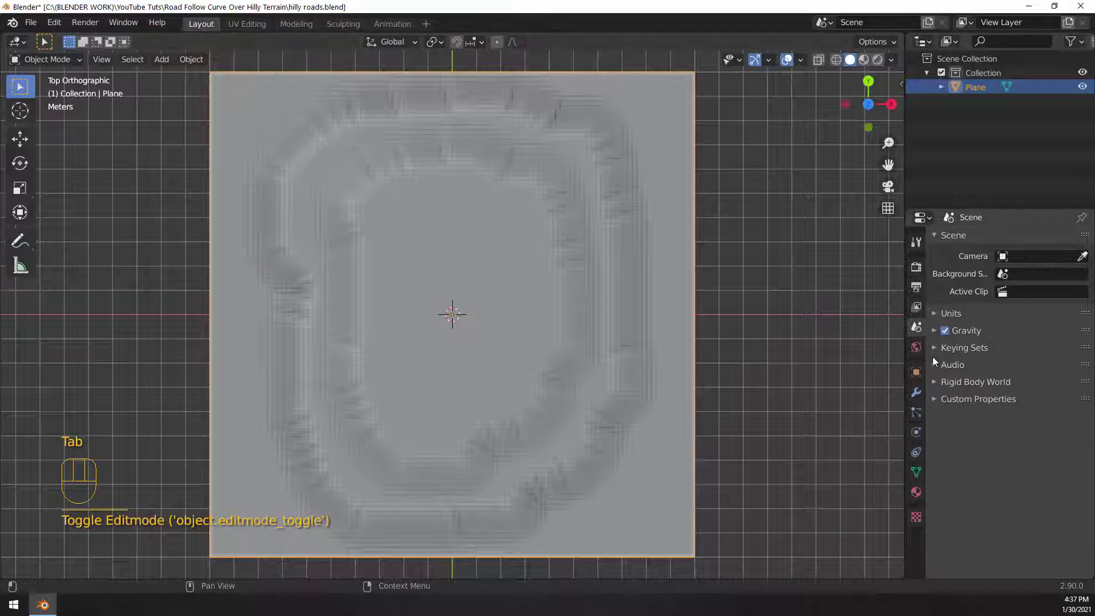
Add a Decimate modifier to the terrain and show mesh statistics in the viewport
{"action": "left_click", "coordinate": [915, 394]}
{"action": "left_click", "coordinate": [972, 240]}
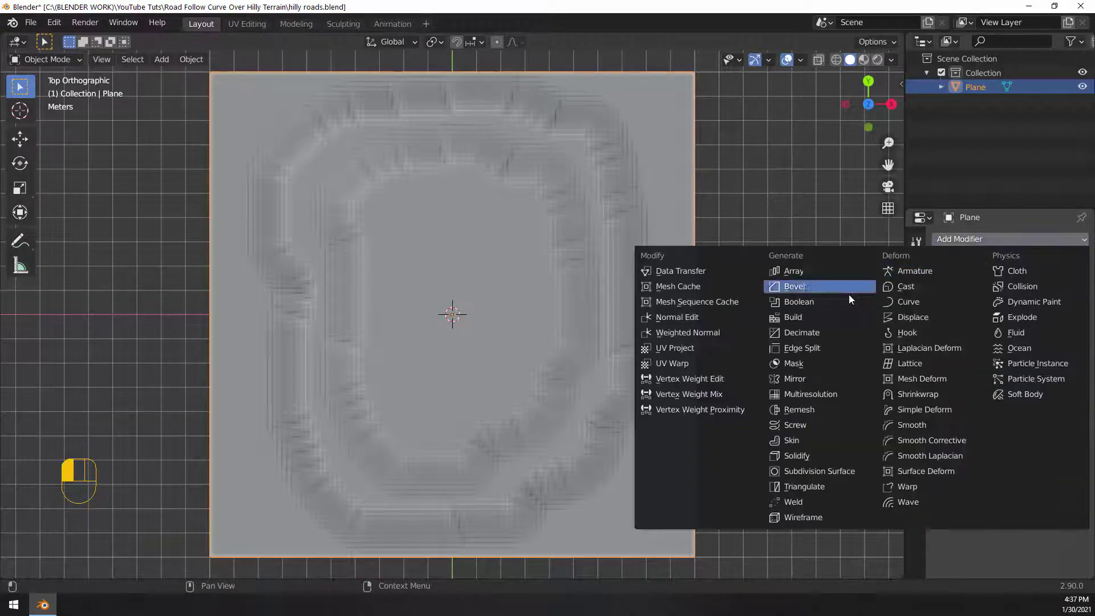
{"action": "left_click", "coordinate": [828, 330]}
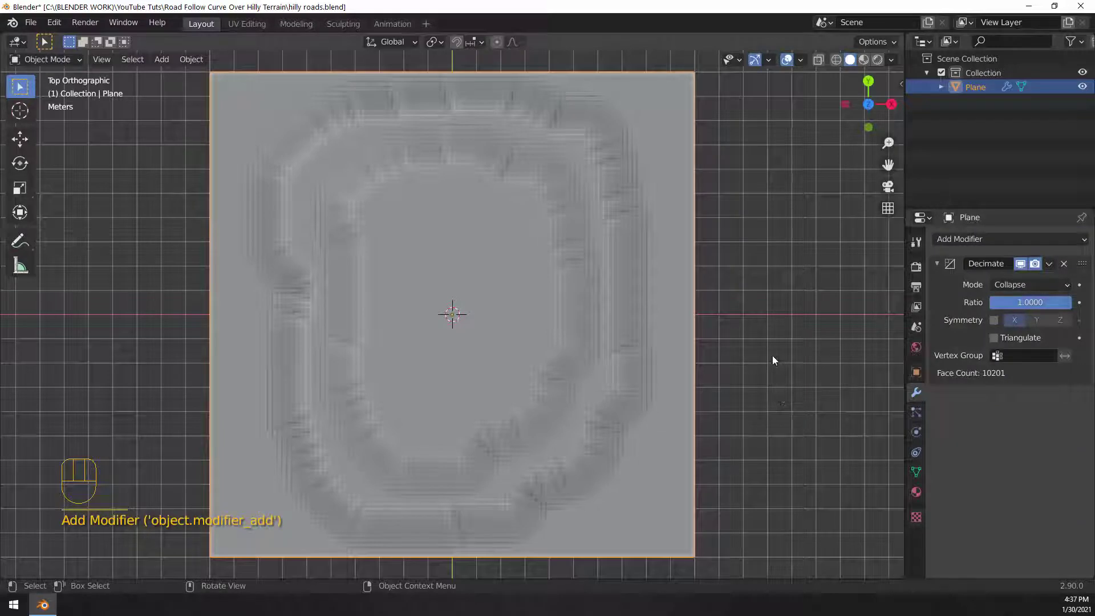
{"action": "left_click", "coordinate": [801, 60]}
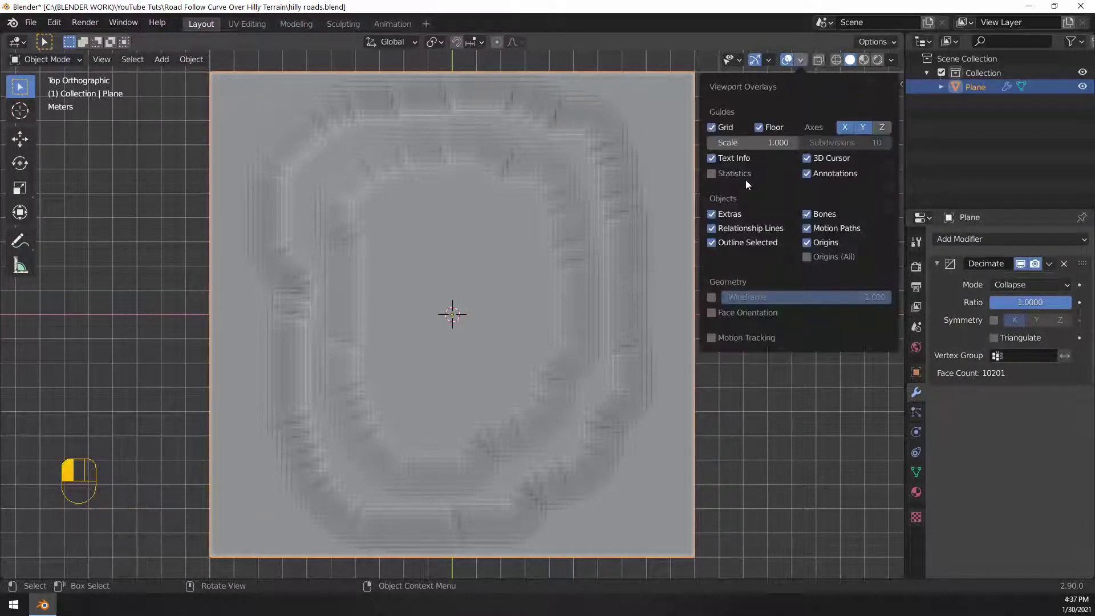
{"action": "left_click", "coordinate": [735, 176]}
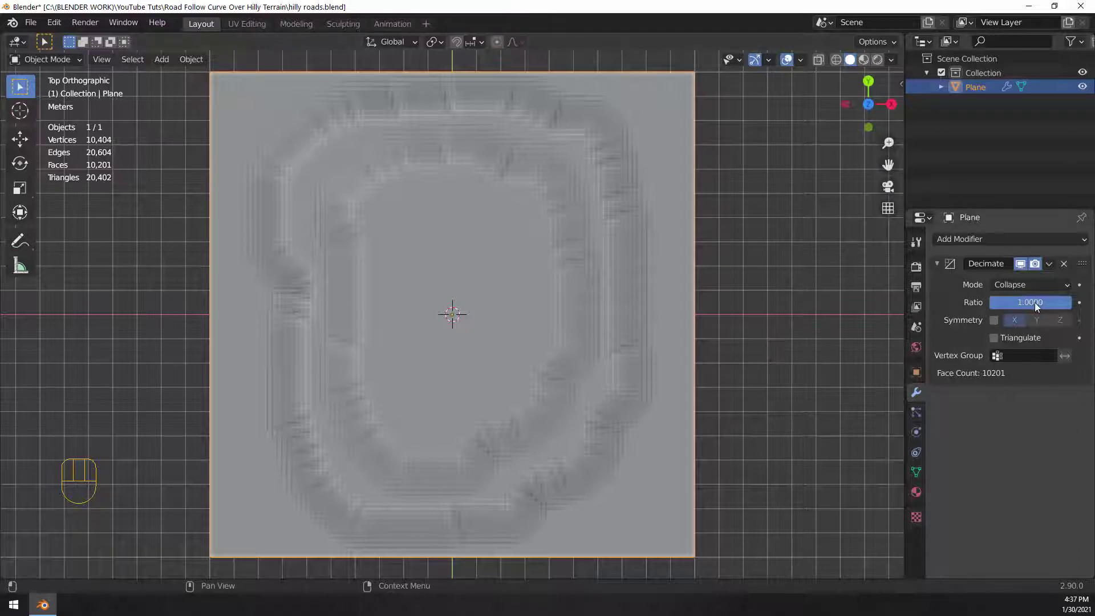
Set the Decimate ratio to 0.1 and apply the modifier
{"action": "left_click_drag", "start_coordinate": [1034, 302], "coordinate": [992, 302]}
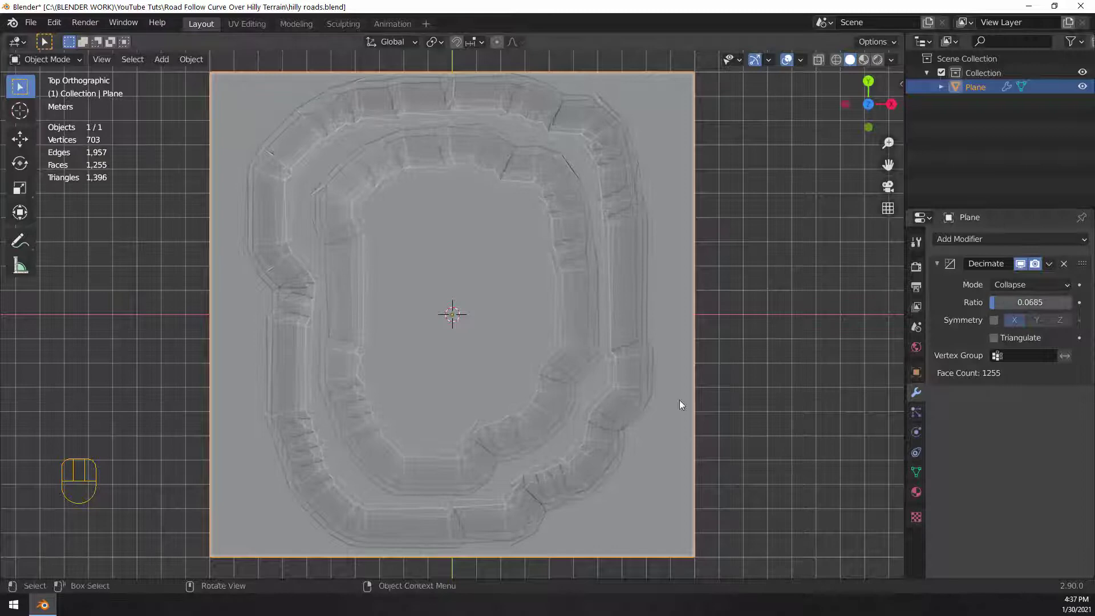
{"action": "middle_click_drag", "start_coordinate": [679, 399], "coordinate": [686, 351]}
{"action": "left_click", "coordinate": [1057, 303]}
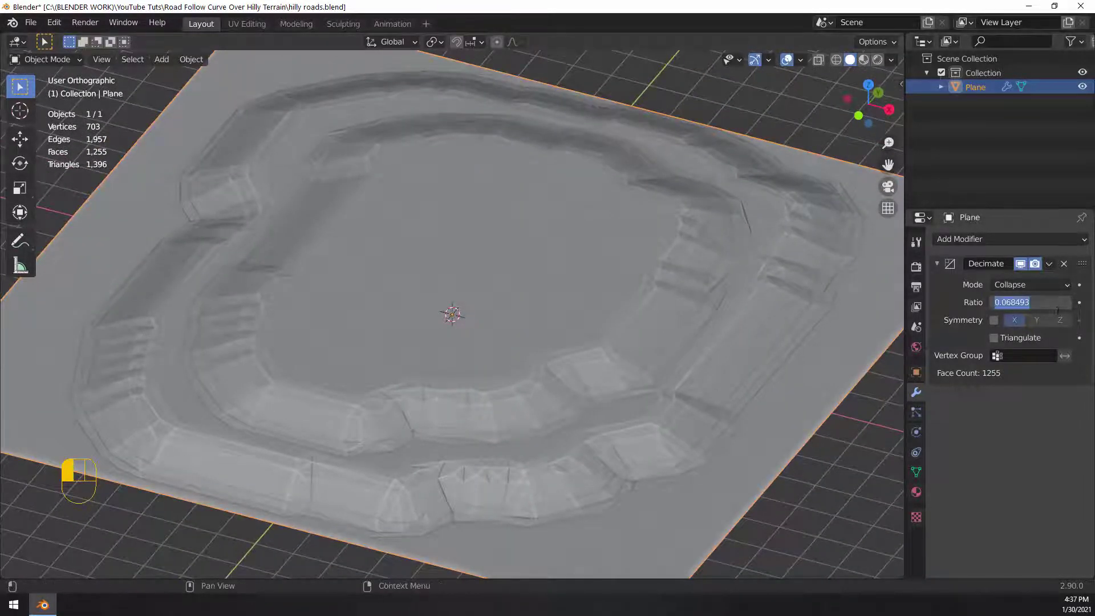
{"action": "type", "text": "0.1"}
{"action": "key", "text": "Return"}
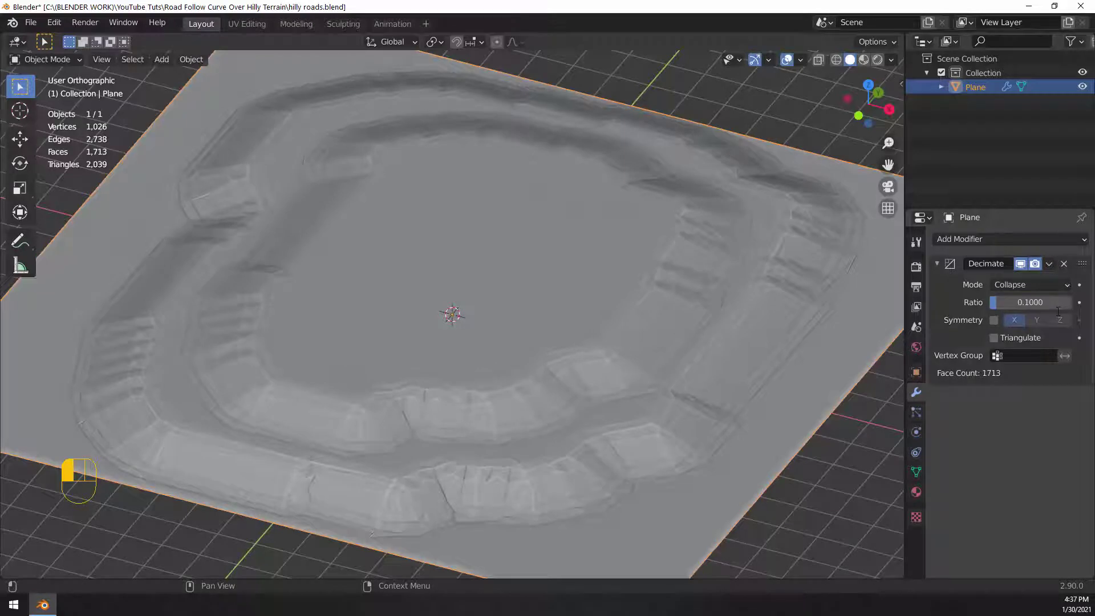
{"action": "middle_click_drag", "start_coordinate": [523, 252], "coordinate": [620, 262]}
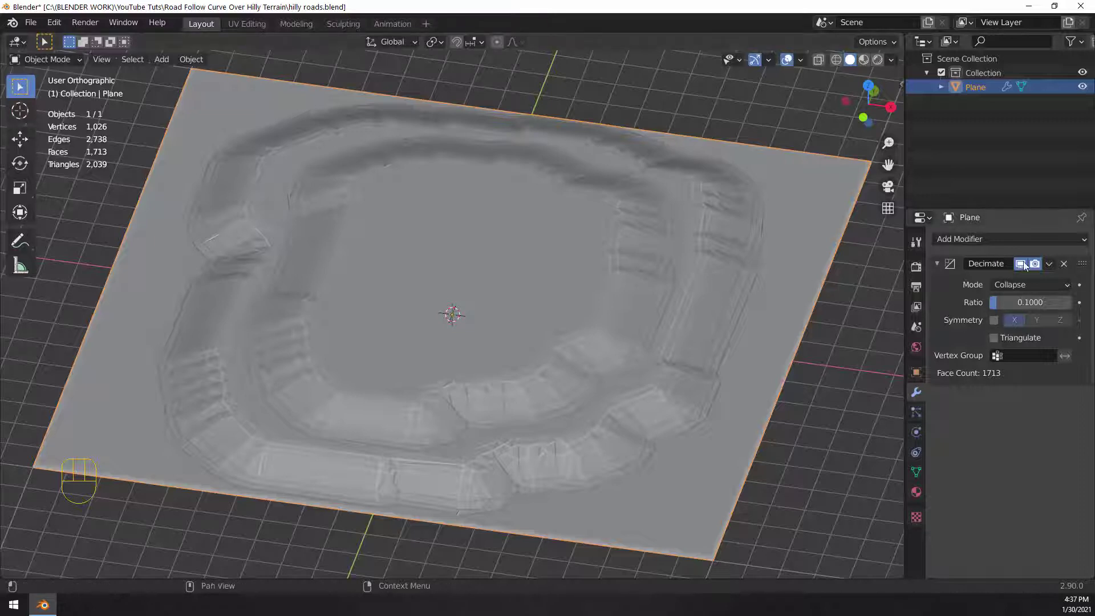
{"action": "left_click", "coordinate": [1050, 264]}
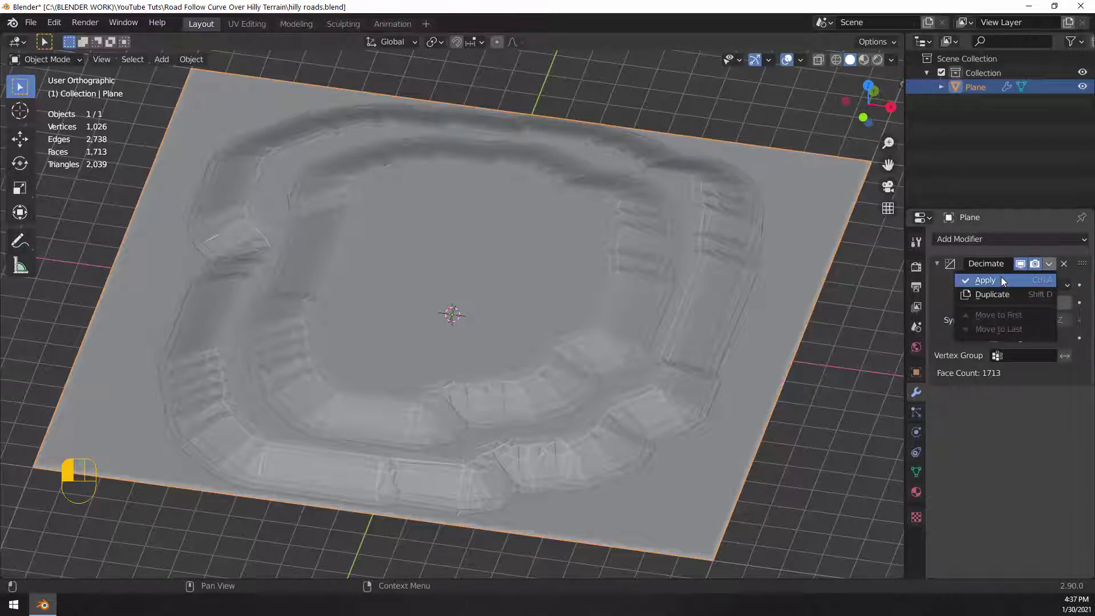
{"action": "left_click", "coordinate": [1001, 277]}
{"action": "scroll", "coordinate": [599, 255], "scroll_direction": "down", "scroll_amount": 1}
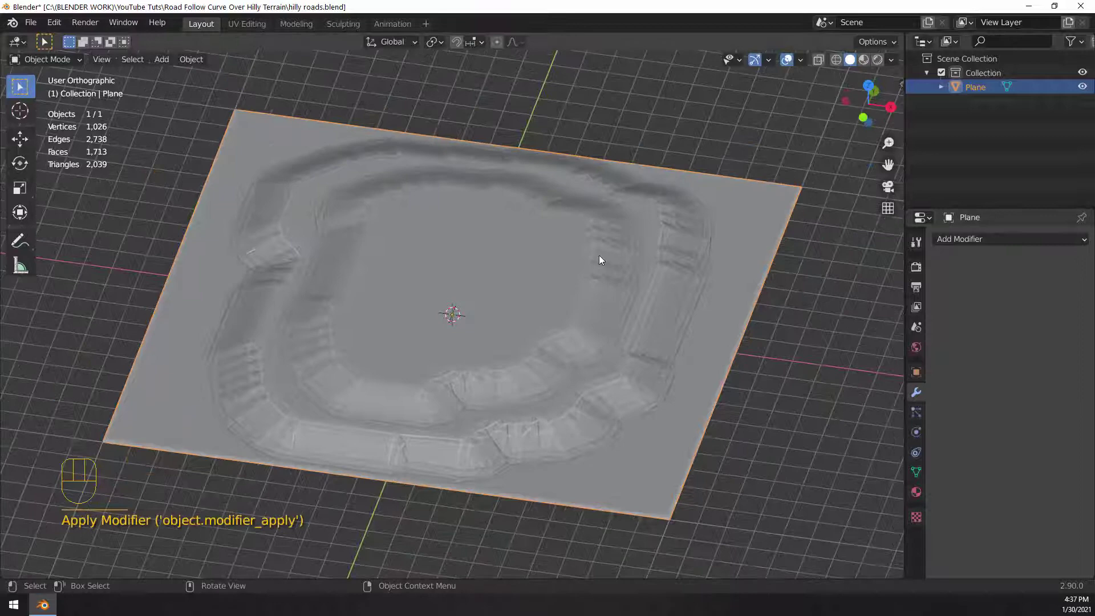
Create a new material for the terrain named 'Color Atlas'
{"action": "left_click", "coordinate": [916, 492]}
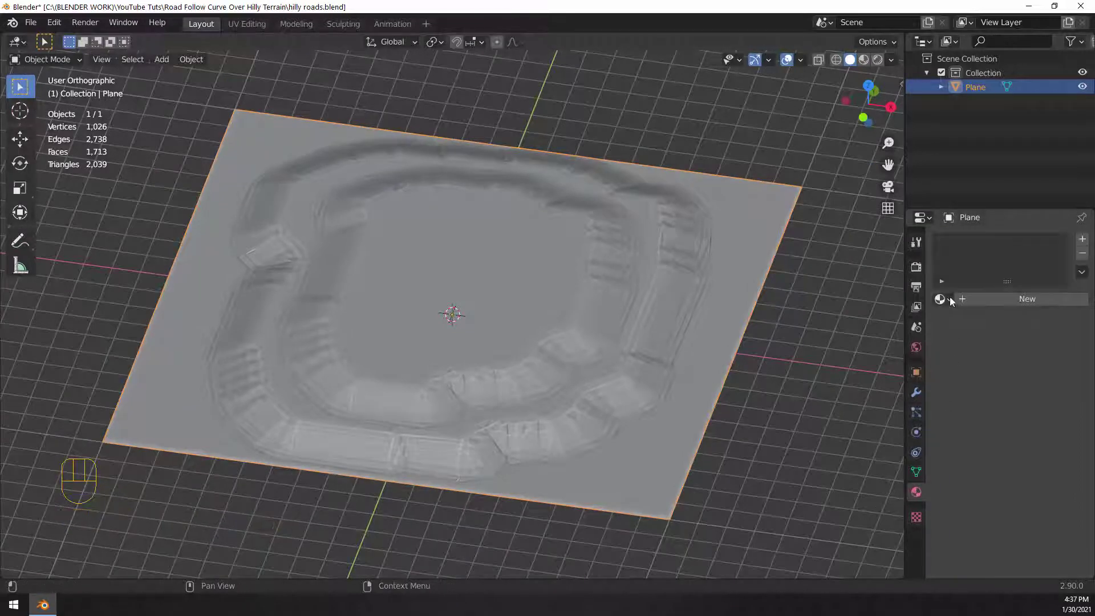
{"action": "left_click", "coordinate": [945, 299]}
{"action": "left_click", "coordinate": [1019, 300]}
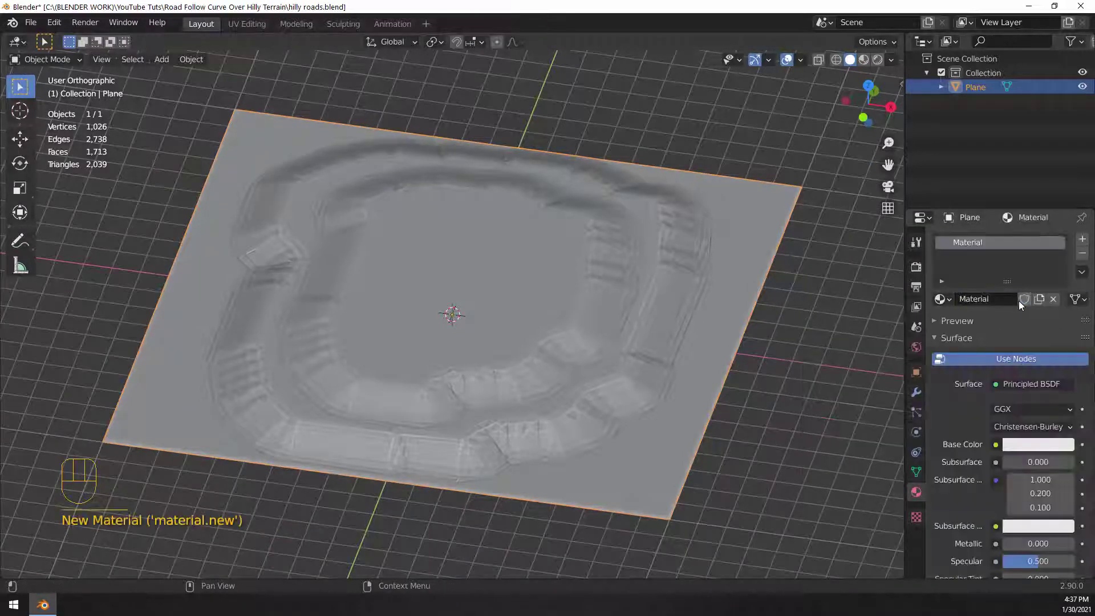
{"action": "double_click", "coordinate": [970, 242]}
{"action": "type", "text": "C"}
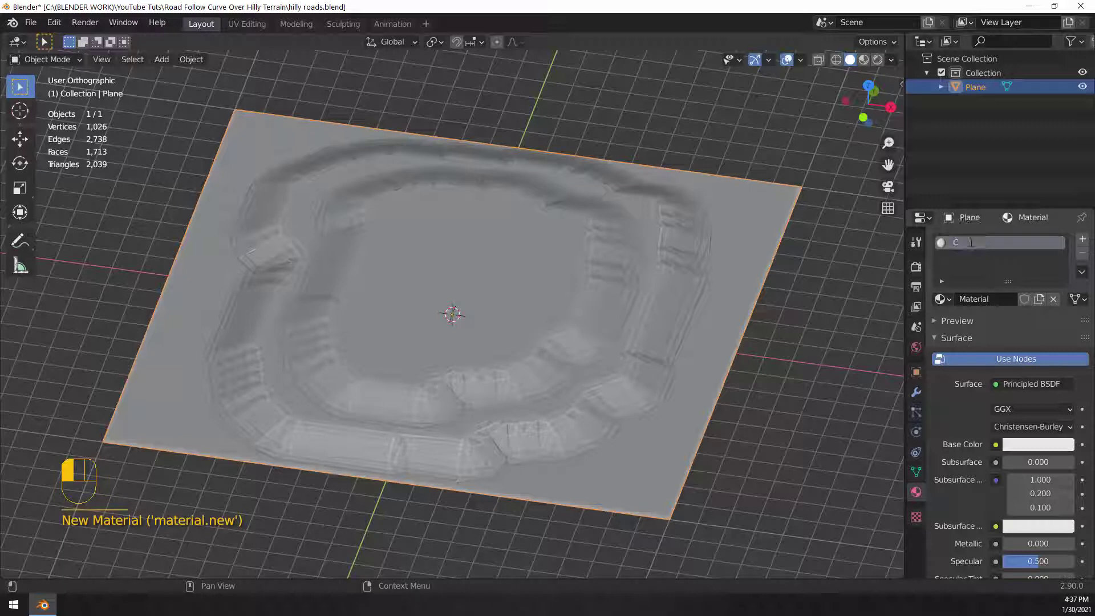
{"action": "type", "text": "olor A"}
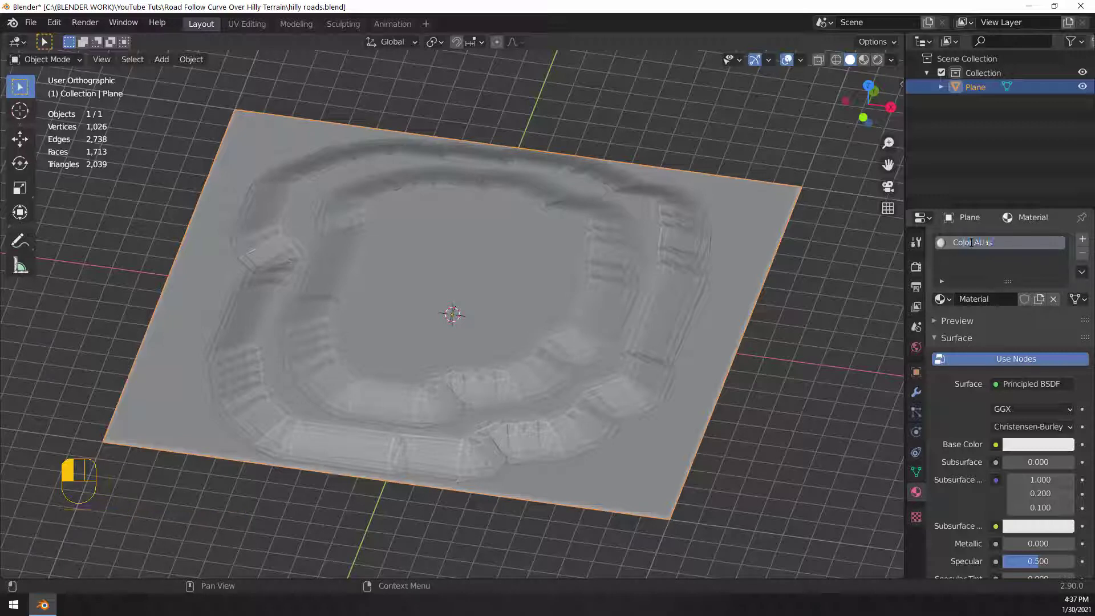
{"action": "type", "text": "tlas"}
{"action": "key", "text": "Return"}
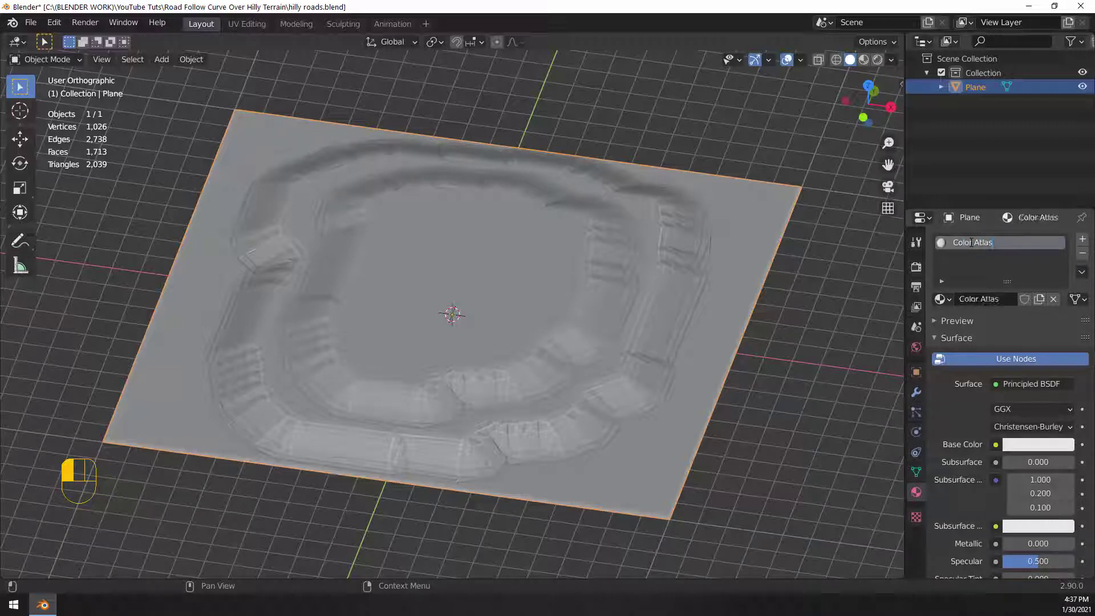
Drive its Base Color with an image texture loaded from coloratlas.png
{"action": "left_click", "coordinate": [997, 446]}
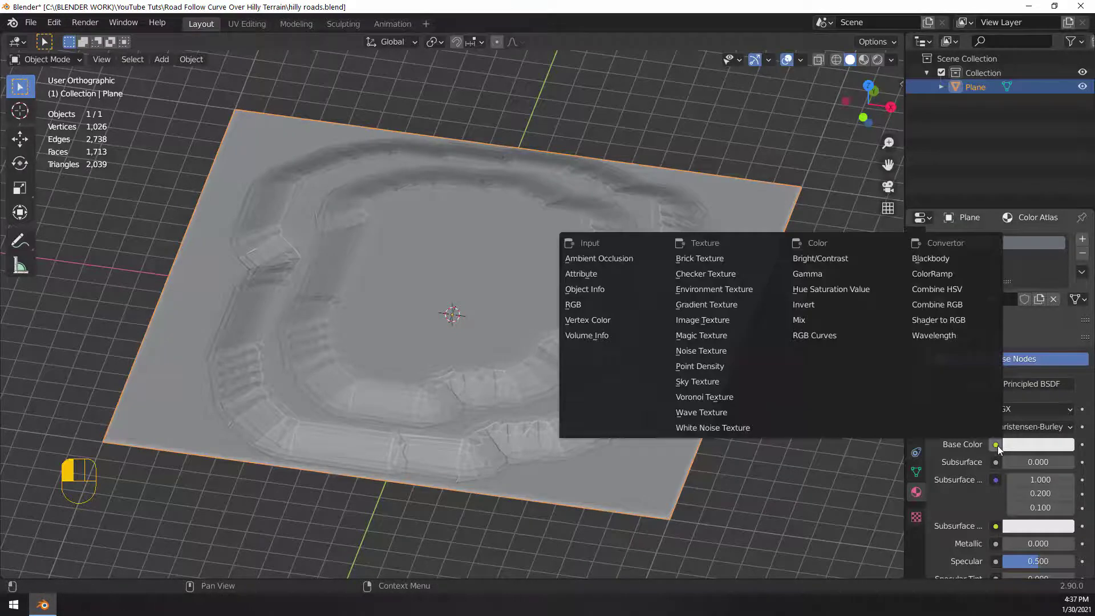
{"action": "left_click", "coordinate": [721, 323]}
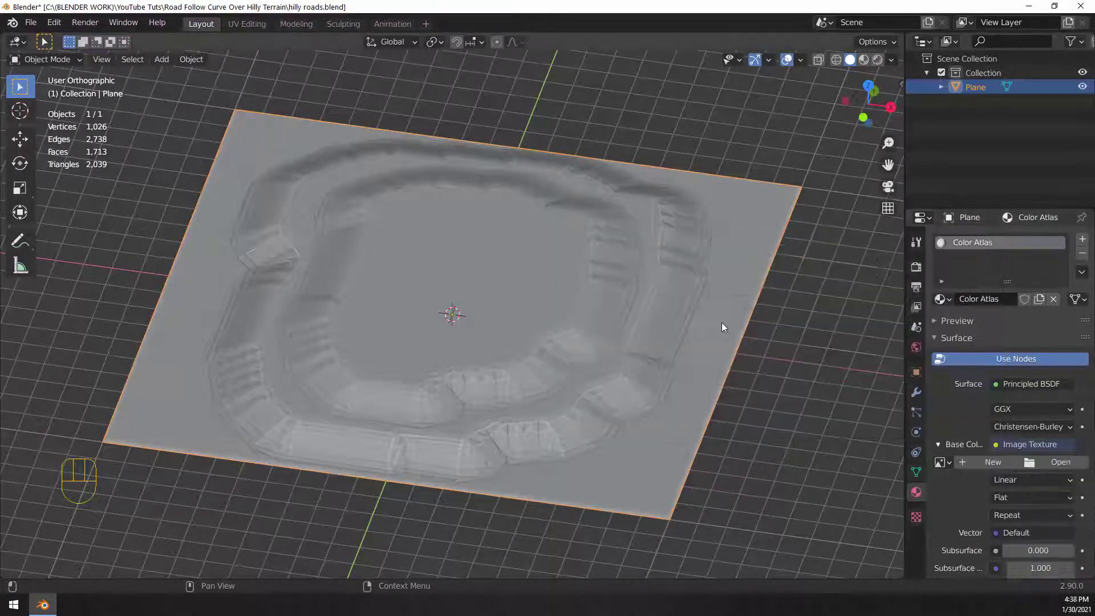
{"action": "left_click", "coordinate": [1061, 462]}
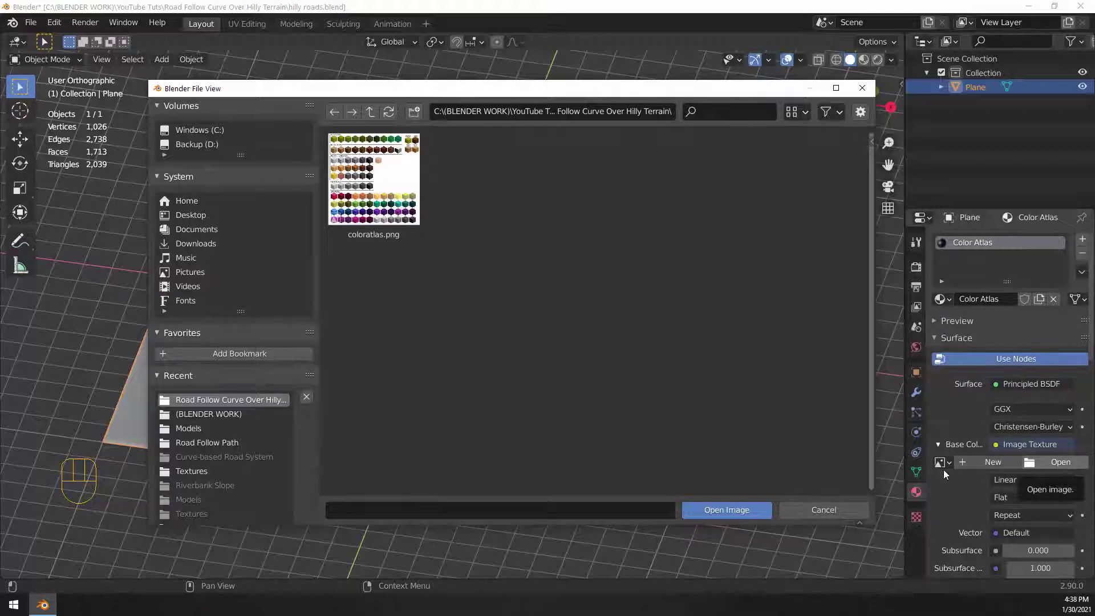
{"action": "double_click", "coordinate": [373, 179]}
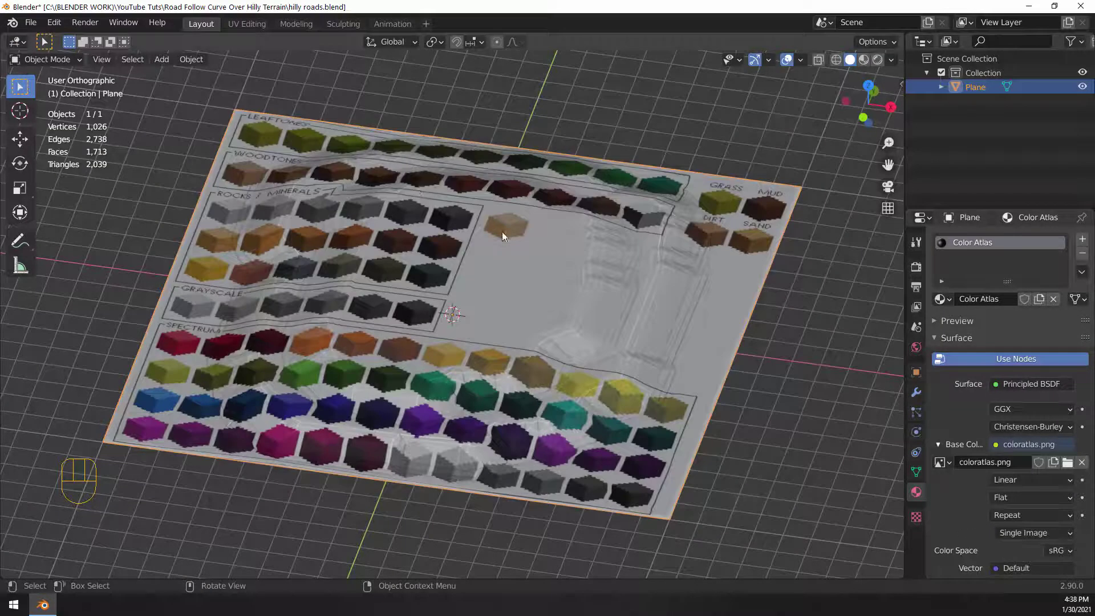
In UV Editing, scale all UVs to 0 and move them onto the atlas's grass swatch
{"action": "left_click", "coordinate": [230, 22]}
{"action": "scroll", "coordinate": [680, 301], "scroll_direction": "down", "scroll_amount": 5}
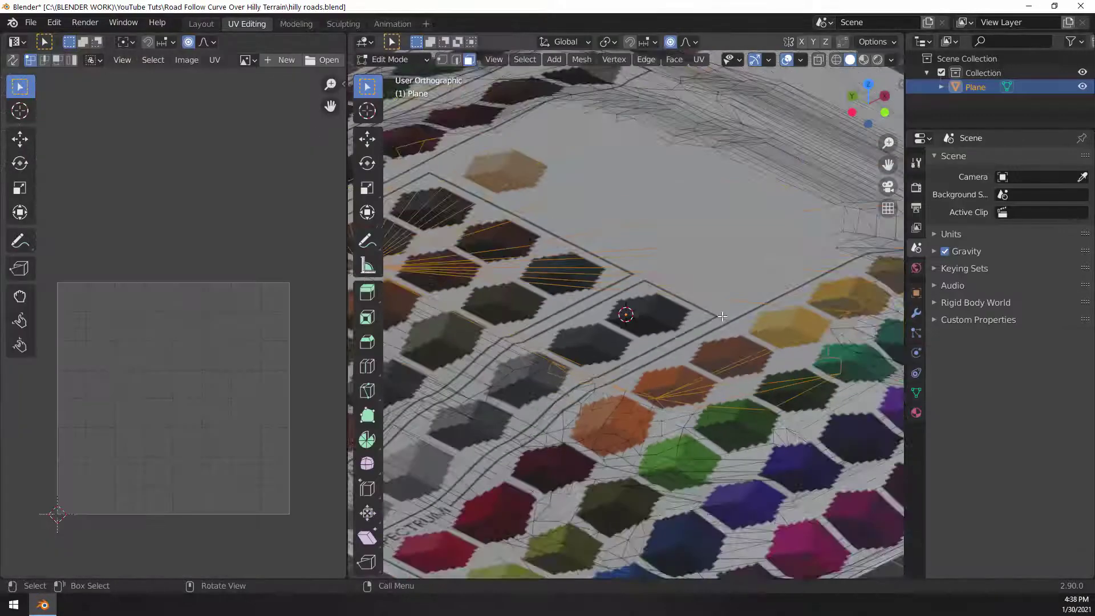
{"action": "key", "text": "a"}
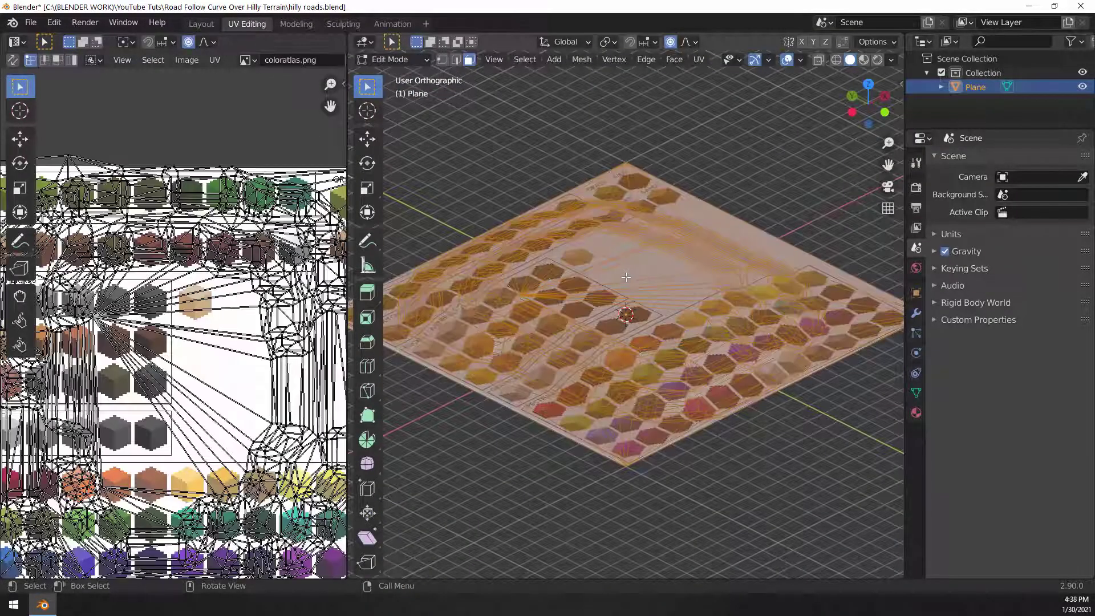
{"action": "key", "text": "a"}
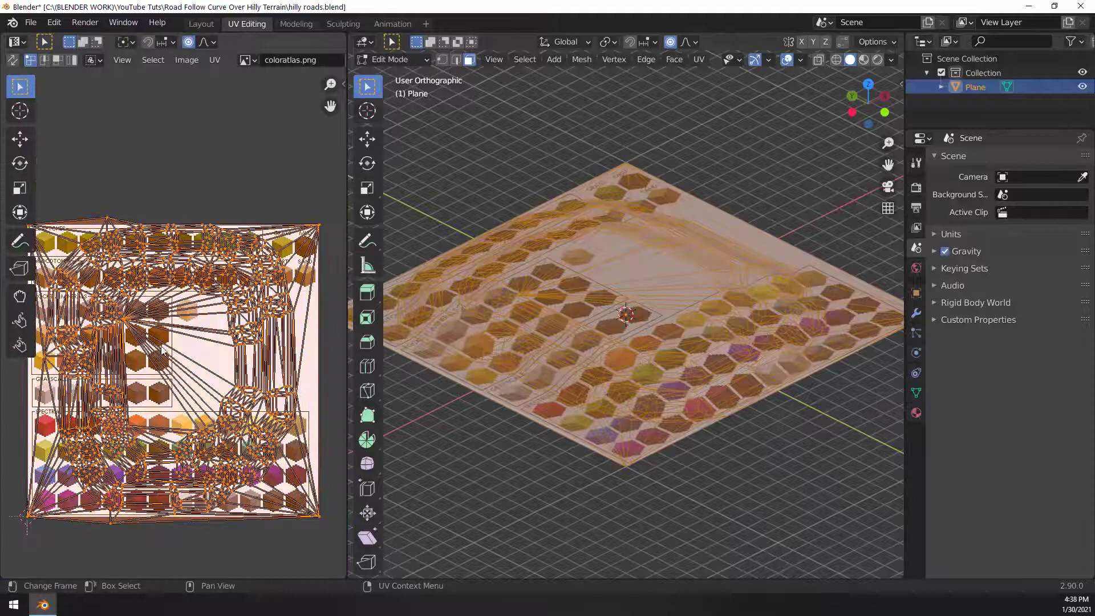
{"action": "key", "text": "s"}
{"action": "key", "text": "0"}
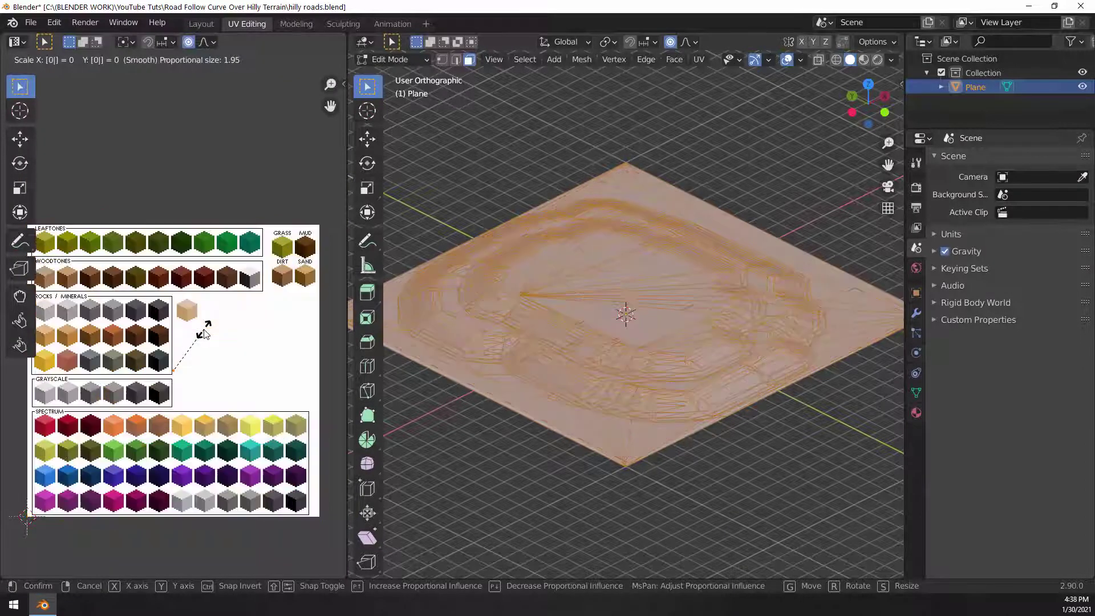
{"action": "key", "text": "Return"}
{"action": "key", "text": "g"}
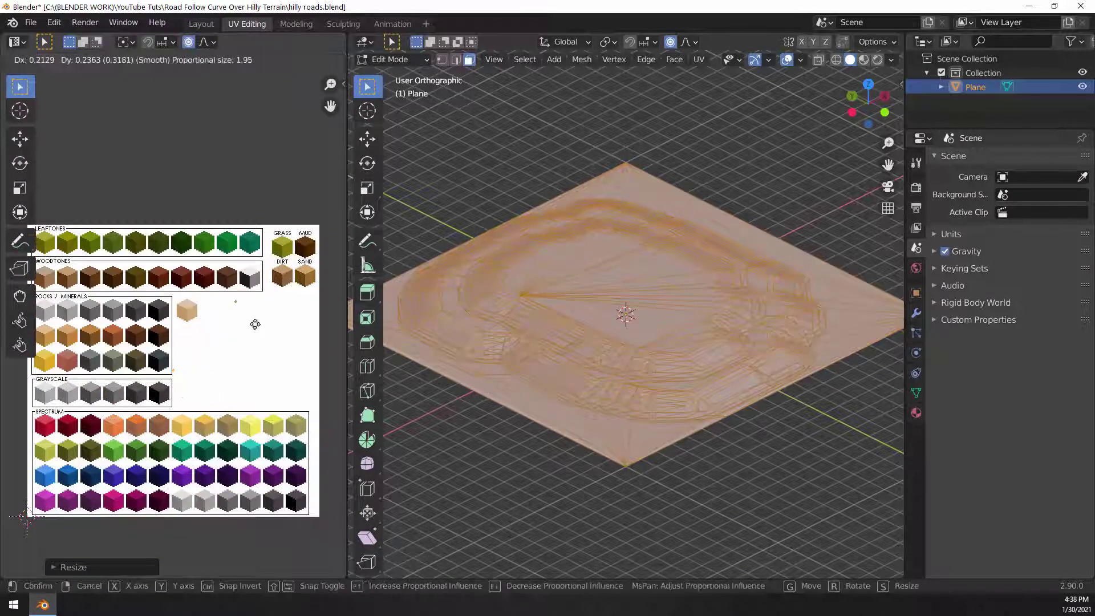
{"action": "left_click", "coordinate": [291, 277]}
Back in Layout, enter Edit Mode in top view with nothing selected and Vertex select active
{"action": "left_click", "coordinate": [201, 23]}
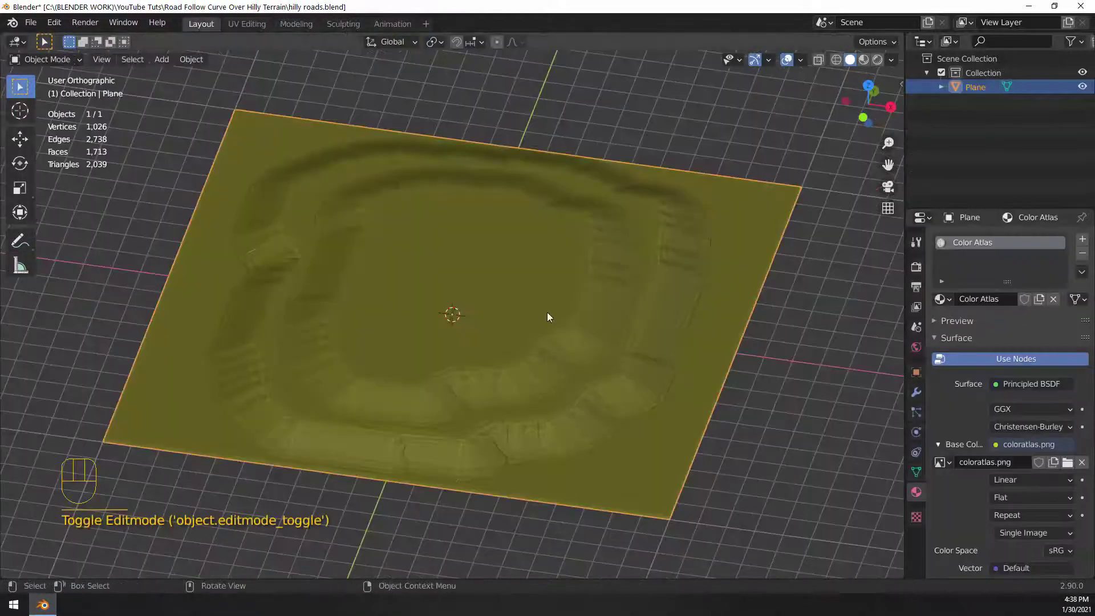
{"action": "key", "text": "KP_7"}
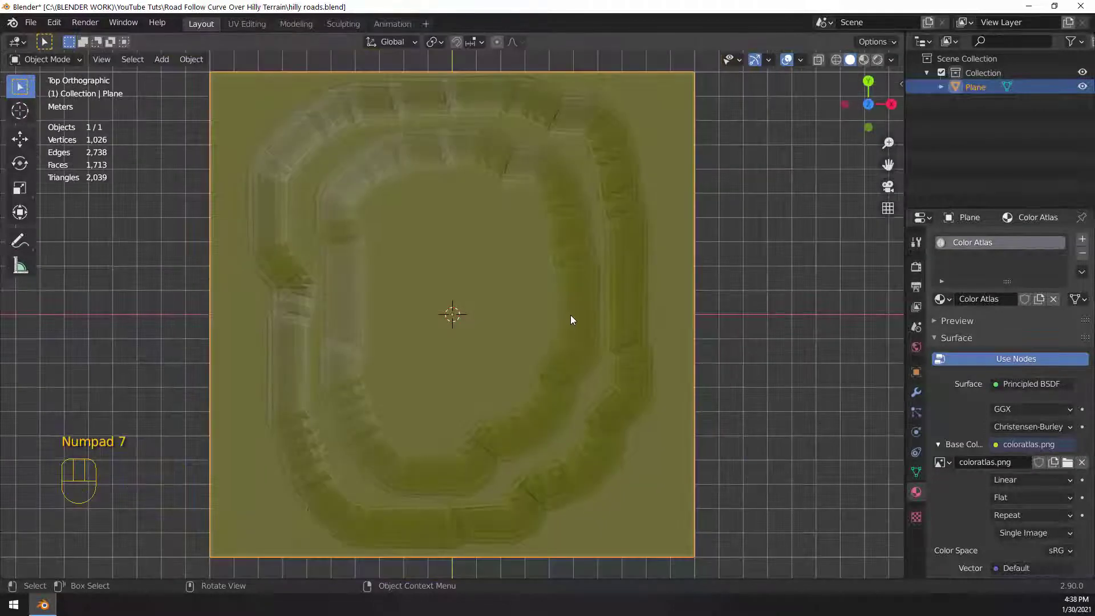
{"action": "key", "text": "Tab"}
{"action": "key", "text": "alt+a"}
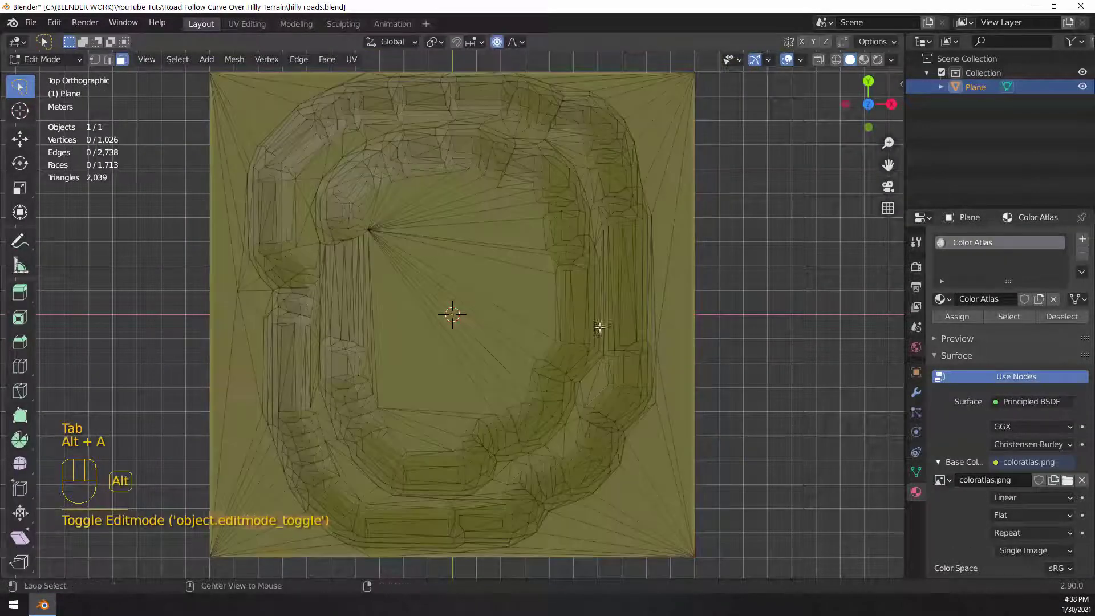
{"action": "left_click", "coordinate": [94, 59]}
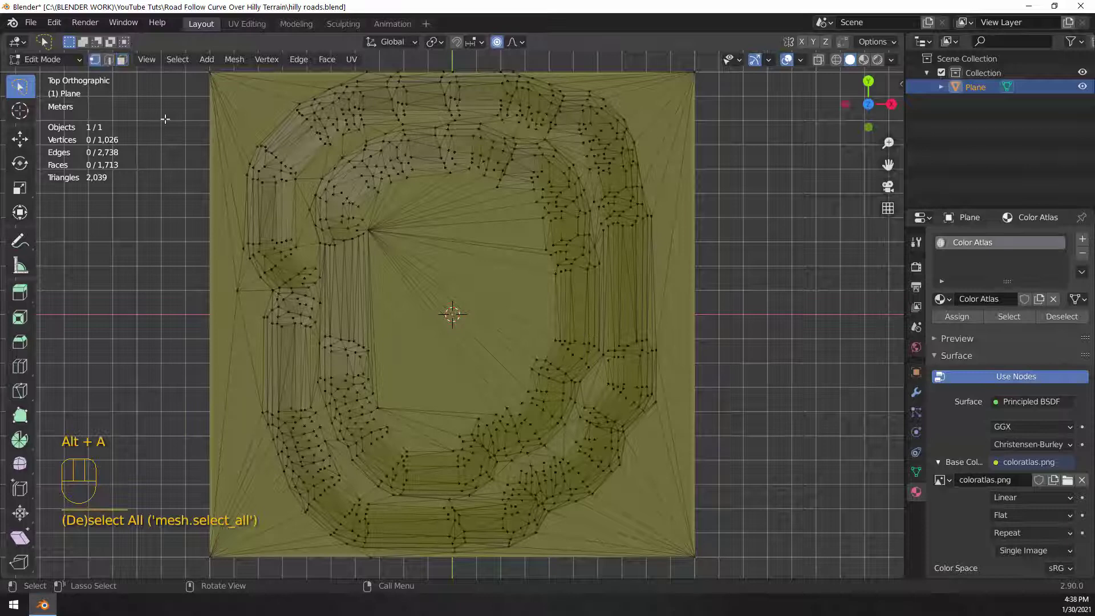
{"action": "scroll", "coordinate": [443, 390], "scroll_direction": "up", "scroll_amount": 3}
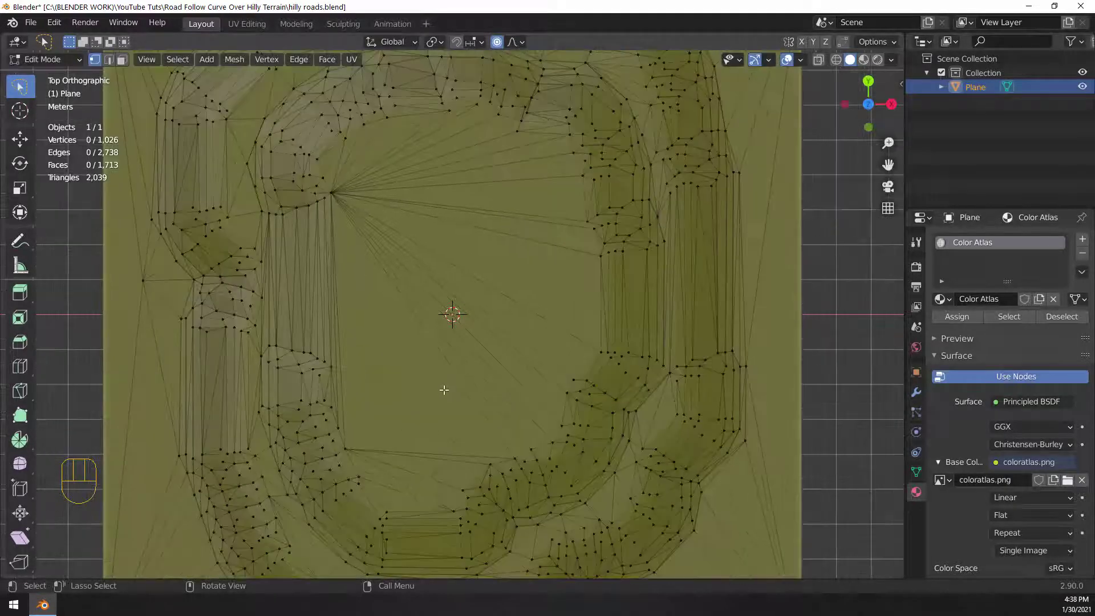
Select a vertex cluster on the left bank, turn off proportional editing, and nudge it slightly up
{"action": "middle_click_drag", "start_coordinate": [446, 393], "coordinate": [491, 392], "text": "shift"}
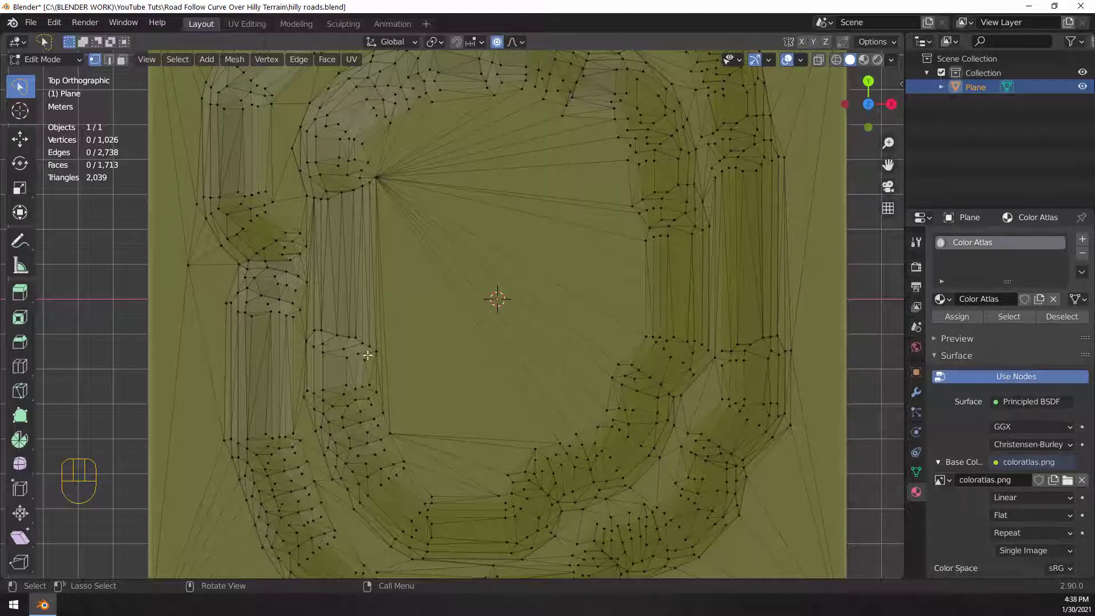
{"action": "left_click_drag", "start_coordinate": [312, 334], "coordinate": [392, 368]}
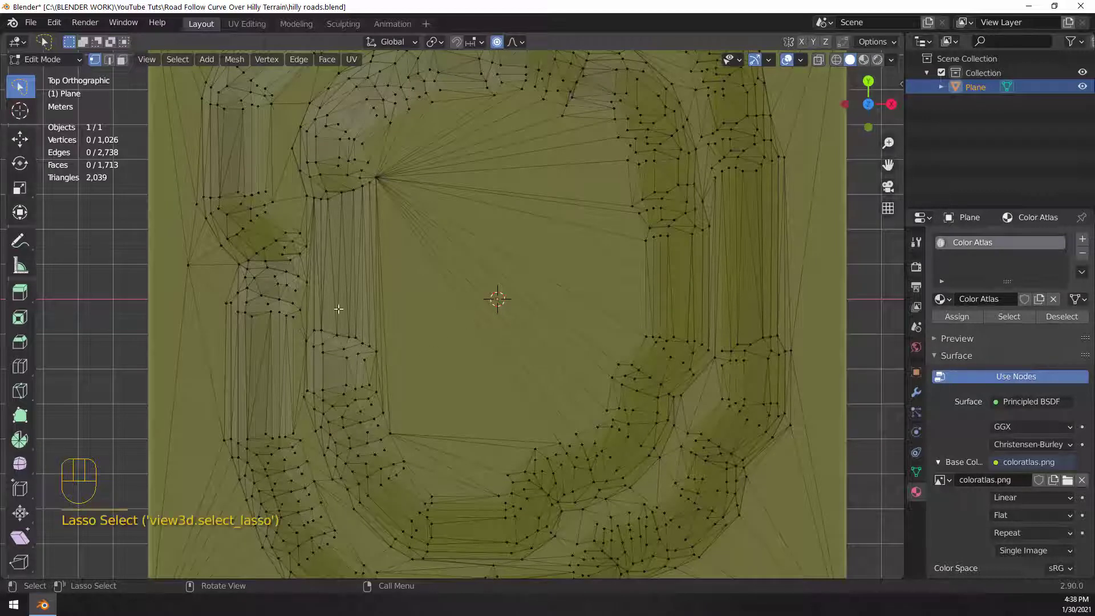
{"action": "mouse_move", "coordinate": [335, 311]}
{"action": "left_mouse_down"}
{"action": "mouse_move", "coordinate": [301, 349]}
{"action": "mouse_move", "coordinate": [400, 322]}
{"action": "mouse_move", "coordinate": [337, 311]}
{"action": "left_mouse_up"}
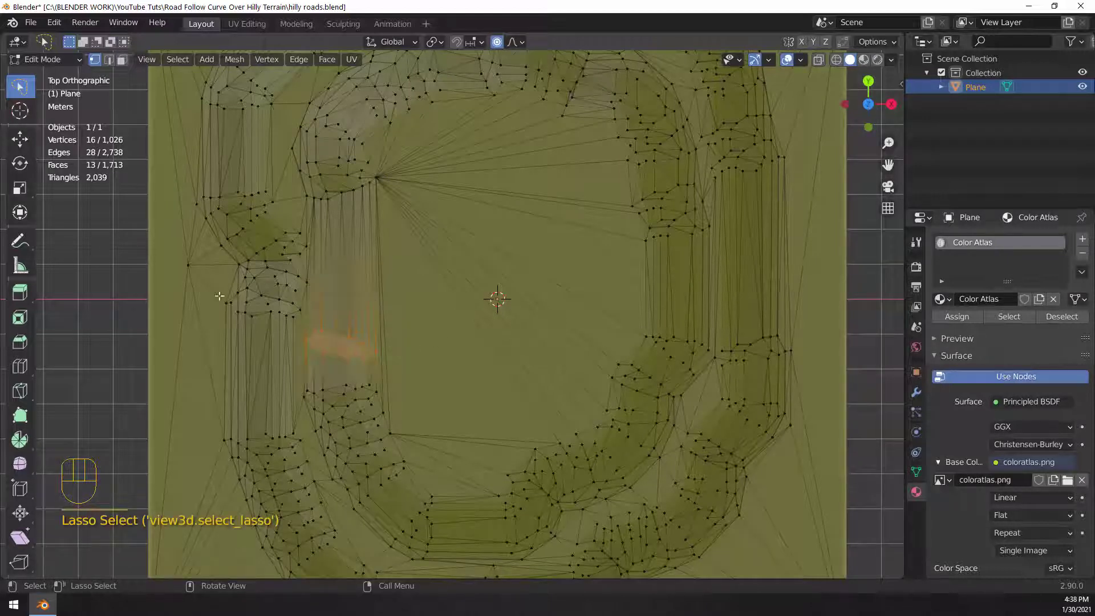
{"action": "key", "text": "g"}
{"action": "right_click", "coordinate": [448, 369]}
{"action": "left_click", "coordinate": [497, 42]}
{"action": "key", "text": "g"}
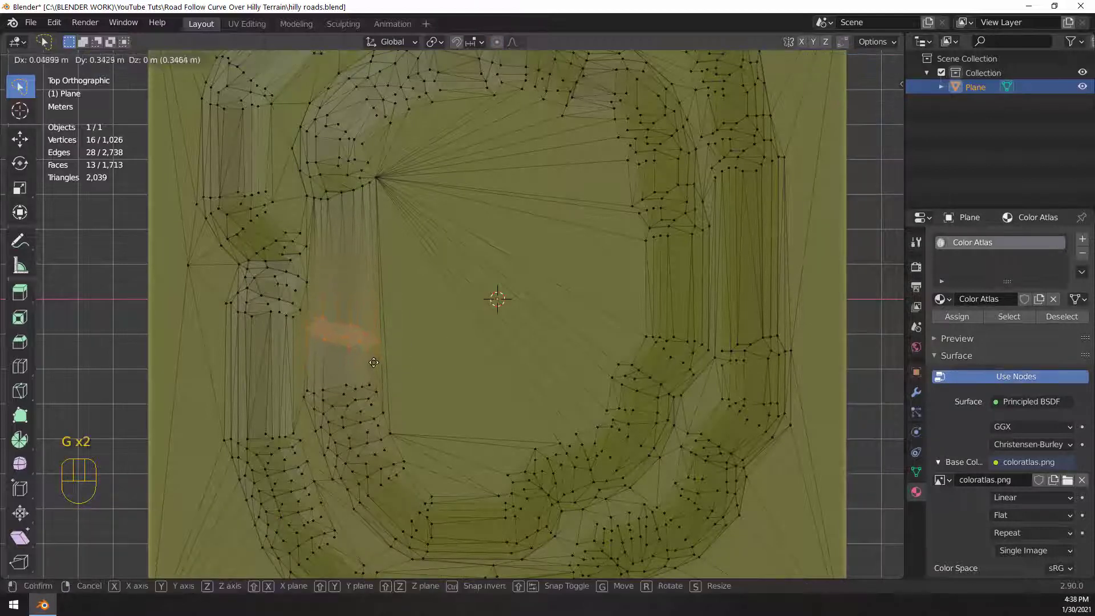
{"action": "left_click", "coordinate": [330, 313]}
Box-select vertices along the left road edge and lower left bank and reposition them
{"action": "left_click_drag", "start_coordinate": [329, 314], "coordinate": [402, 370]}
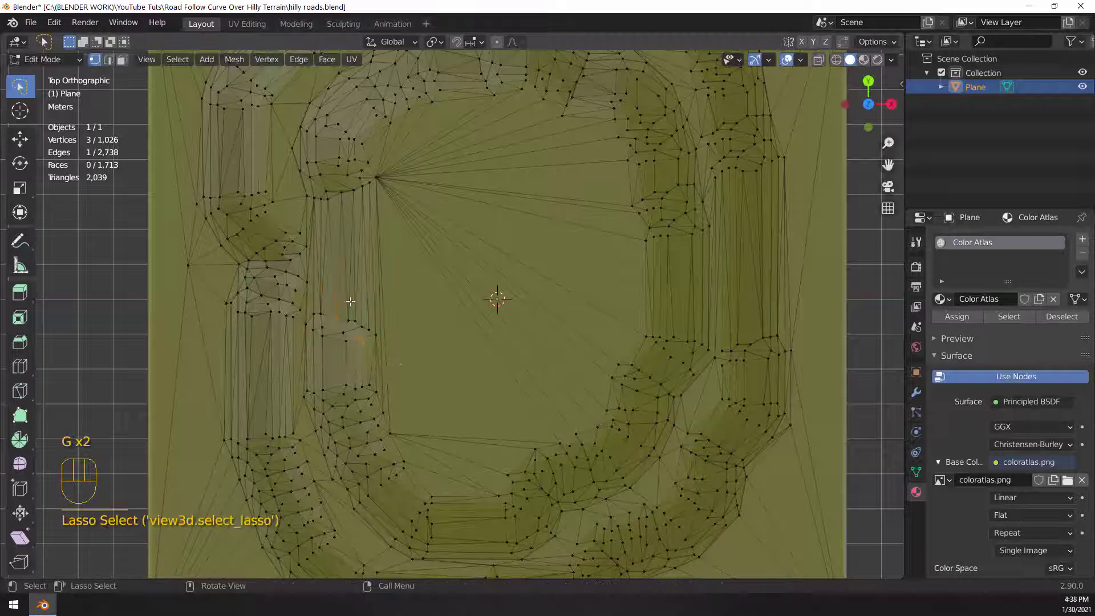
{"action": "left_click_drag", "start_coordinate": [19, 86], "coordinate": [50, 119]}
{"action": "left_click_drag", "start_coordinate": [319, 303], "coordinate": [403, 365]}
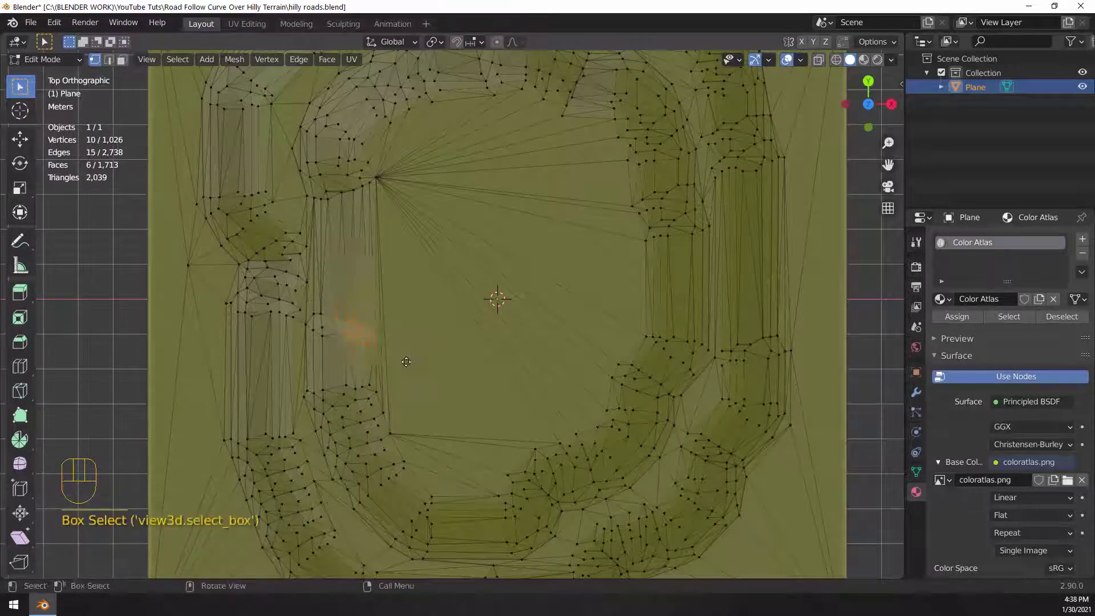
{"action": "key", "text": "g"}
{"action": "key", "text": "g"}
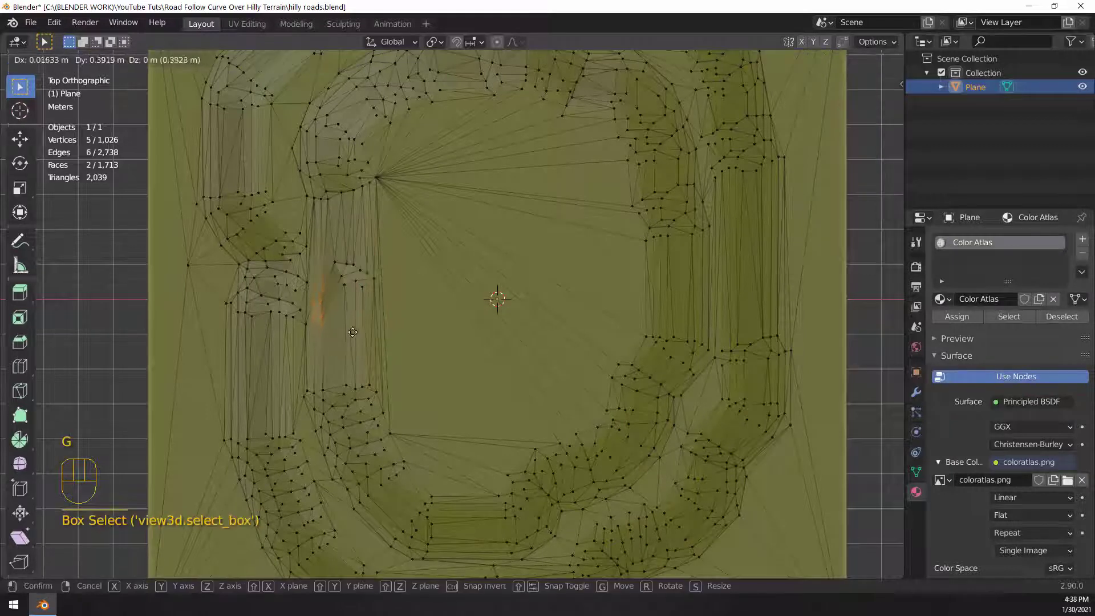
{"action": "key", "text": "g"}
{"action": "left_click", "coordinate": [408, 280]}
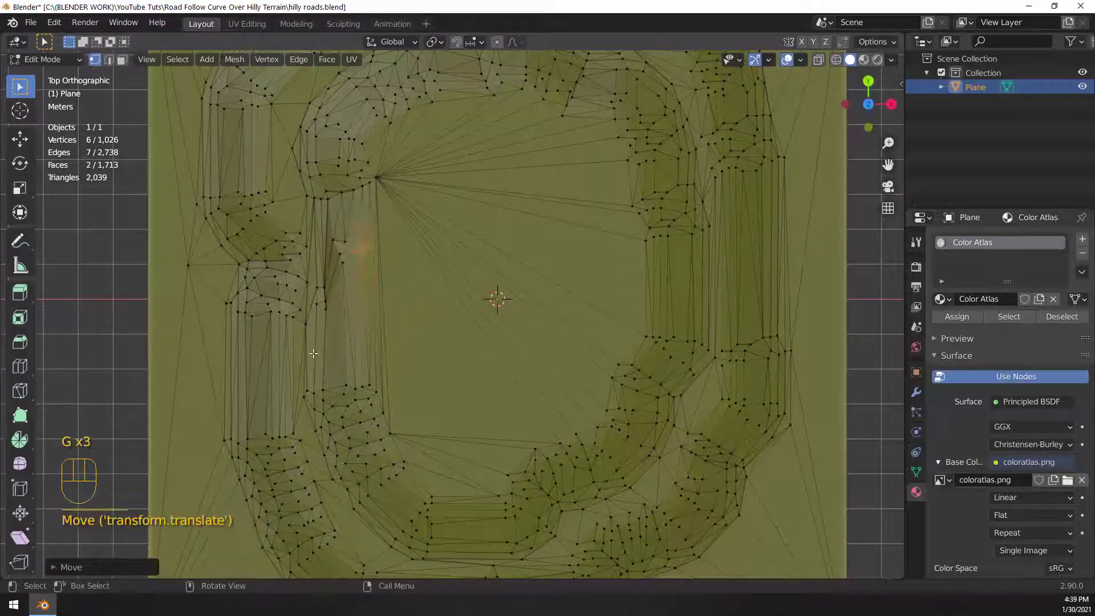
{"action": "left_click_drag", "start_coordinate": [294, 371], "coordinate": [403, 410]}
{"action": "key", "text": "g"}
{"action": "left_click", "coordinate": [356, 542]}
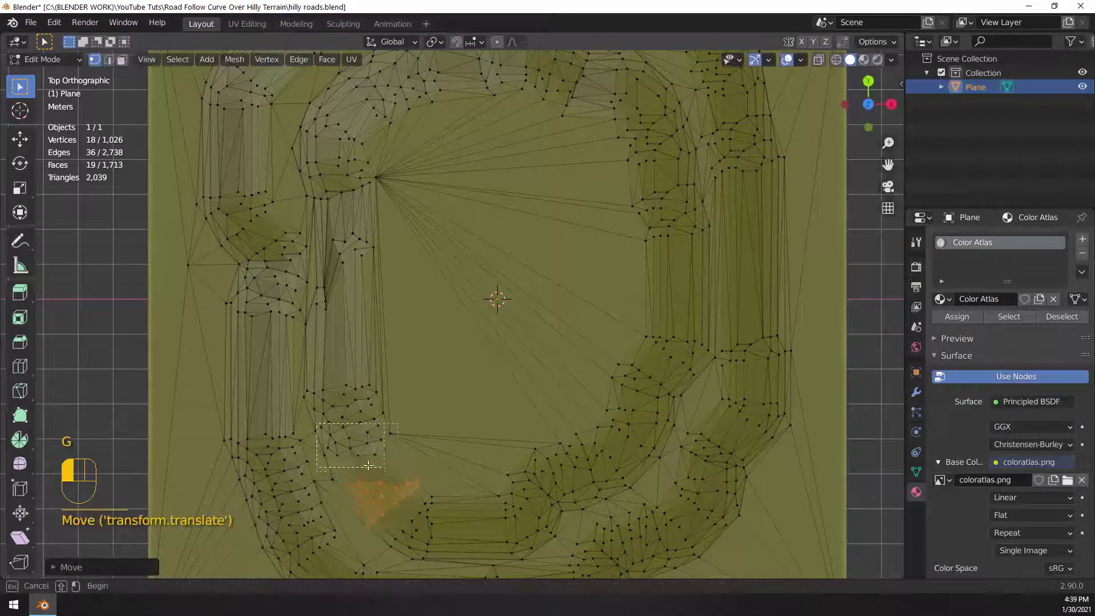
Move the next group of seven bank vertices, then undo the last edit
{"action": "key", "text": "g"}
{"action": "left_click", "coordinate": [342, 496]}
{"action": "left_click_drag", "start_coordinate": [297, 375], "coordinate": [402, 434]}
{"action": "key", "text": "g"}
{"action": "left_click", "coordinate": [342, 416]}
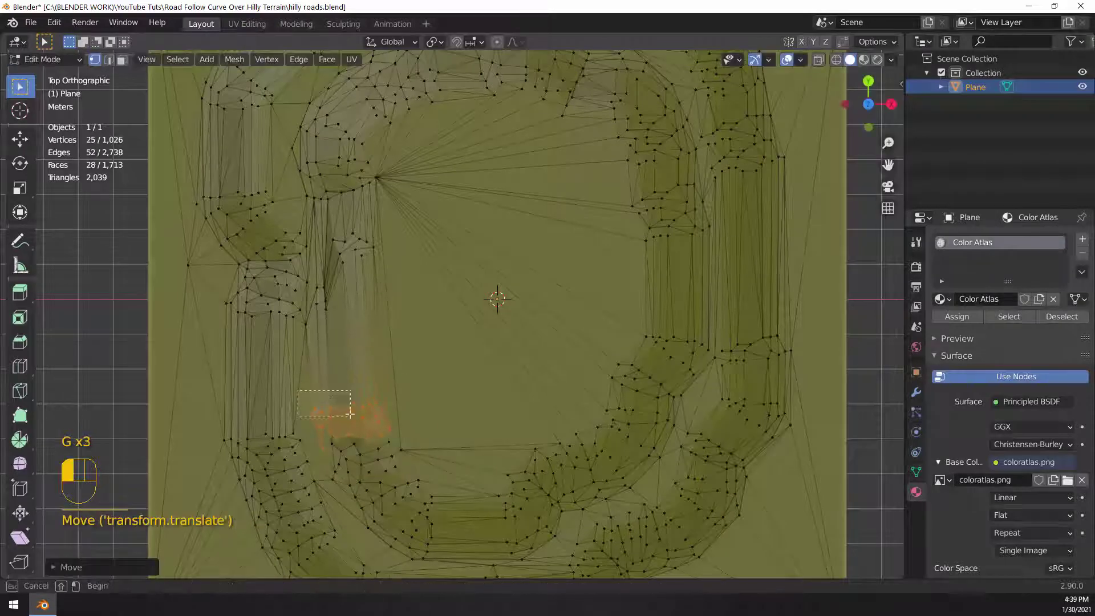
{"action": "key", "text": "g"}
{"action": "left_click", "coordinate": [362, 399]}
Select vertices on the left hill edge and move them into tidier positions
{"action": "key", "text": "g"}
{"action": "left_click", "coordinate": [445, 326]}
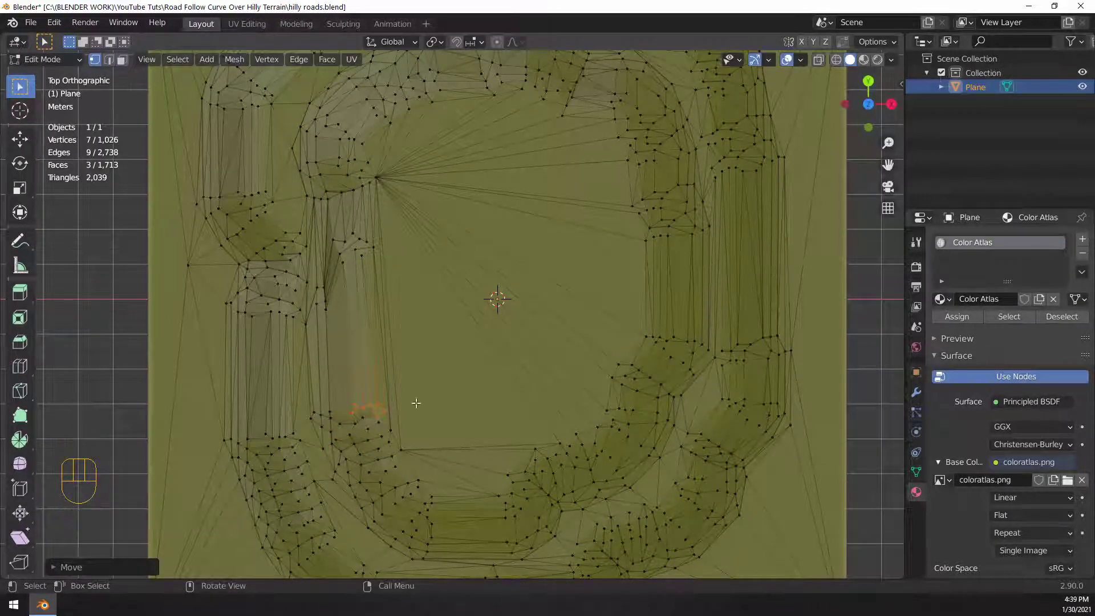
{"action": "key", "text": "ctrl+z"}
{"action": "key", "text": "ctrl+z"}
{"action": "key", "text": "ctrl+z"}
{"action": "key", "text": "ctrl+z"}
{"action": "key", "text": "ctrl+z"}
{"action": "key", "text": "ctrl+z"}
{"action": "key", "text": "ctrl+z"}
{"action": "left_click_drag", "start_coordinate": [312, 237], "coordinate": [331, 292]}
{"action": "key", "text": "g"}
{"action": "left_click", "coordinate": [329, 265]}
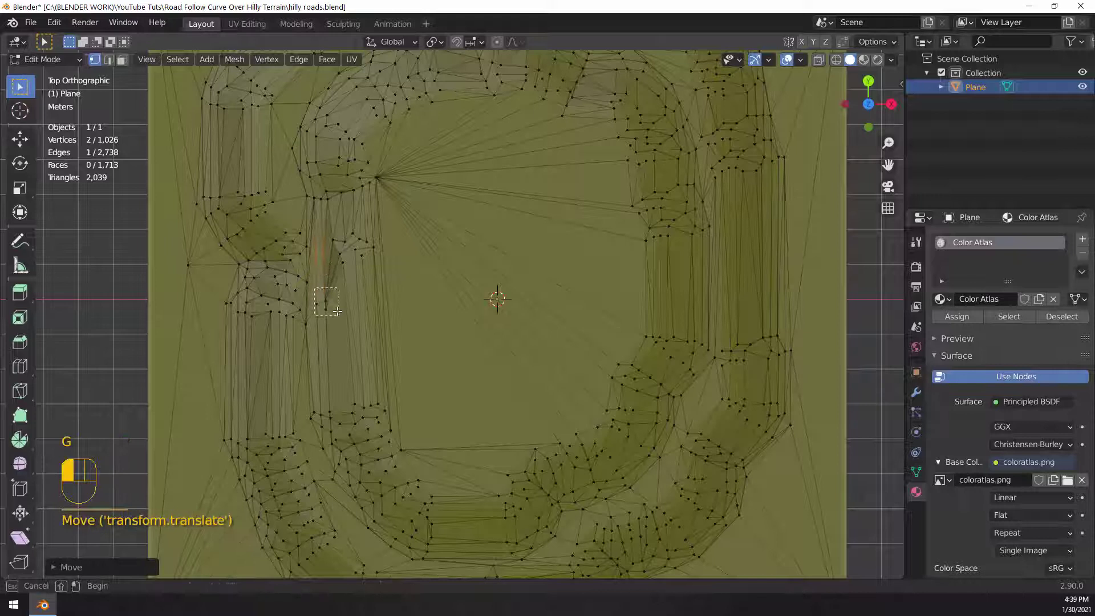
{"action": "key", "text": "g"}
{"action": "left_click", "coordinate": [340, 300]}
{"action": "left_click_drag", "start_coordinate": [254, 240], "coordinate": [285, 268]}
Make several more small moves to refine the left-edge vertex positions
{"action": "key", "text": "g"}
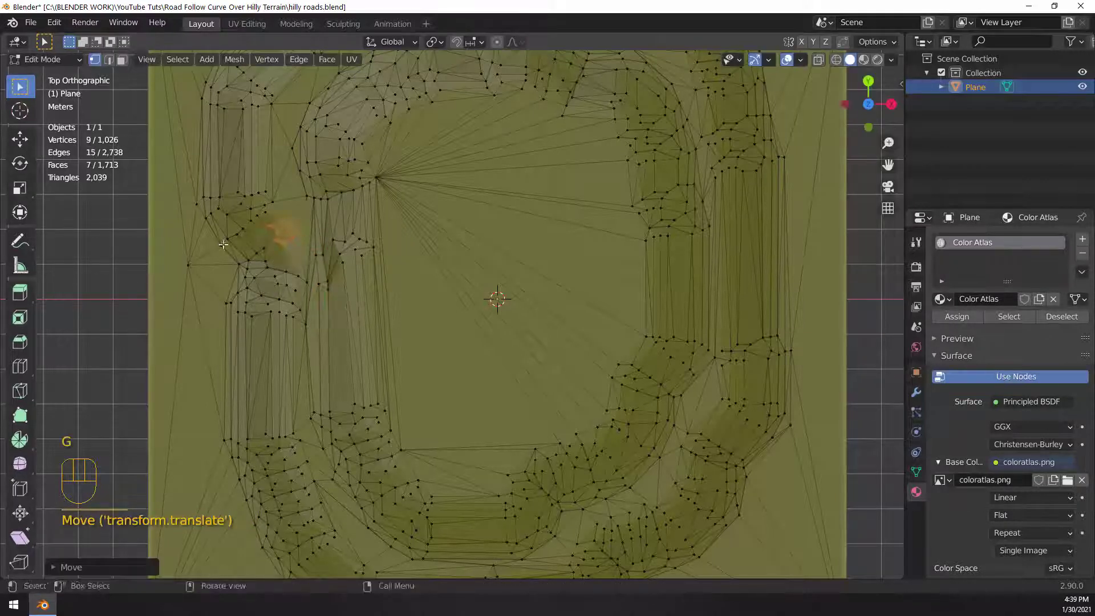
{"action": "left_click", "coordinate": [245, 251]}
{"action": "key", "text": "g"}
{"action": "left_click", "coordinate": [237, 288]}
{"action": "key", "text": "g"}
{"action": "left_click", "coordinate": [262, 302]}
{"action": "key", "text": "g"}
{"action": "left_click", "coordinate": [268, 305]}
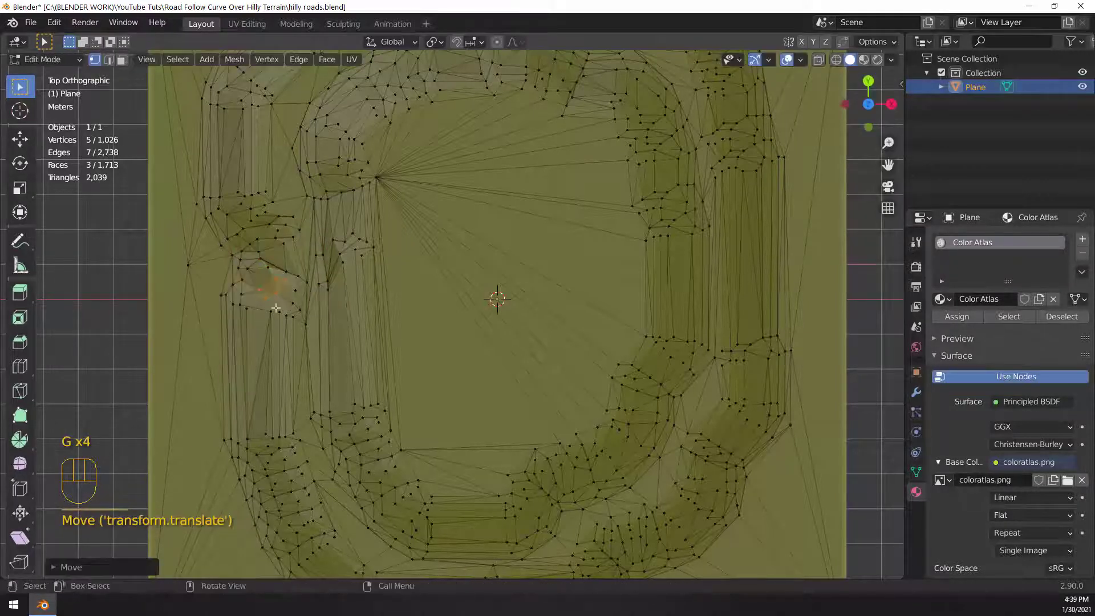
Reposition three vertices, then step a single vertex further up and right
{"action": "key", "text": "g"}
{"action": "left_click", "coordinate": [293, 308]}
{"action": "left_click_drag", "start_coordinate": [286, 268], "coordinate": [308, 293]}
{"action": "key", "text": "g"}
{"action": "left_click", "coordinate": [313, 288]}
{"action": "key", "text": "g"}
{"action": "left_click", "coordinate": [336, 274]}
{"action": "key", "text": "g"}
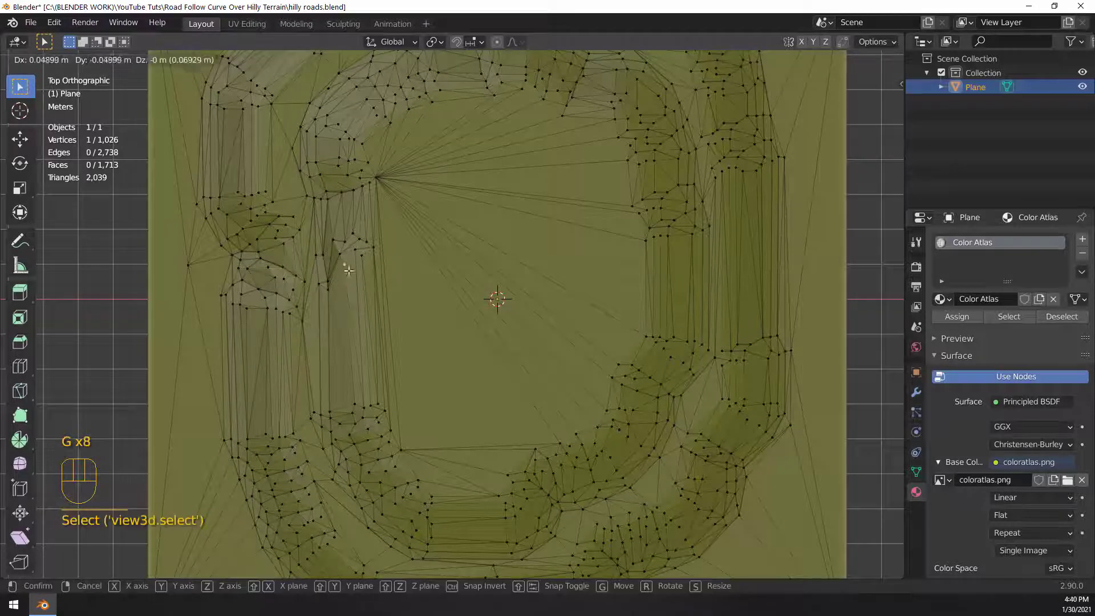
{"action": "left_click", "coordinate": [356, 262]}
{"action": "key", "text": "g"}
{"action": "left_click", "coordinate": [374, 252]}
{"action": "key", "text": "g"}
{"action": "left_click", "coordinate": [411, 232]}
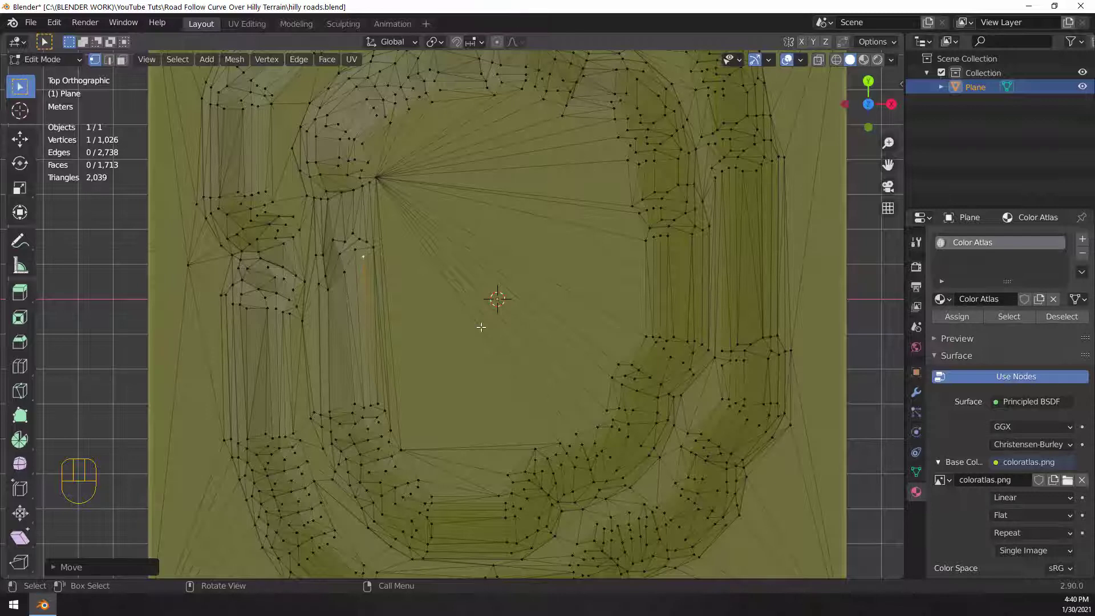
Deselect all, then knife-cut a nine-point meandering line from the left border over both hills to the right border
{"action": "key", "text": "alt+a"}
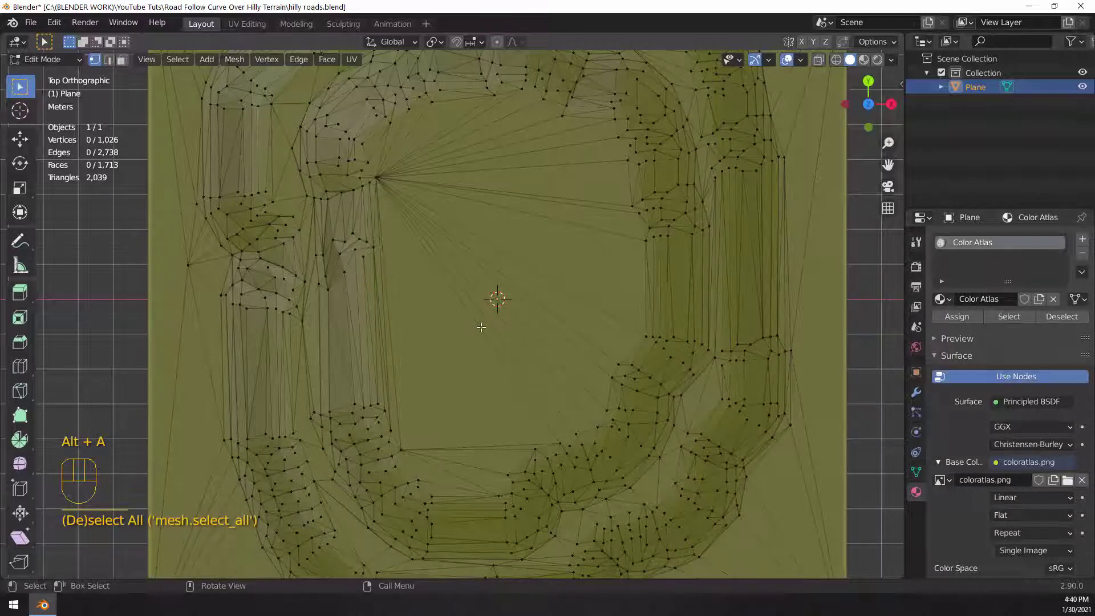
{"action": "key", "text": "k"}
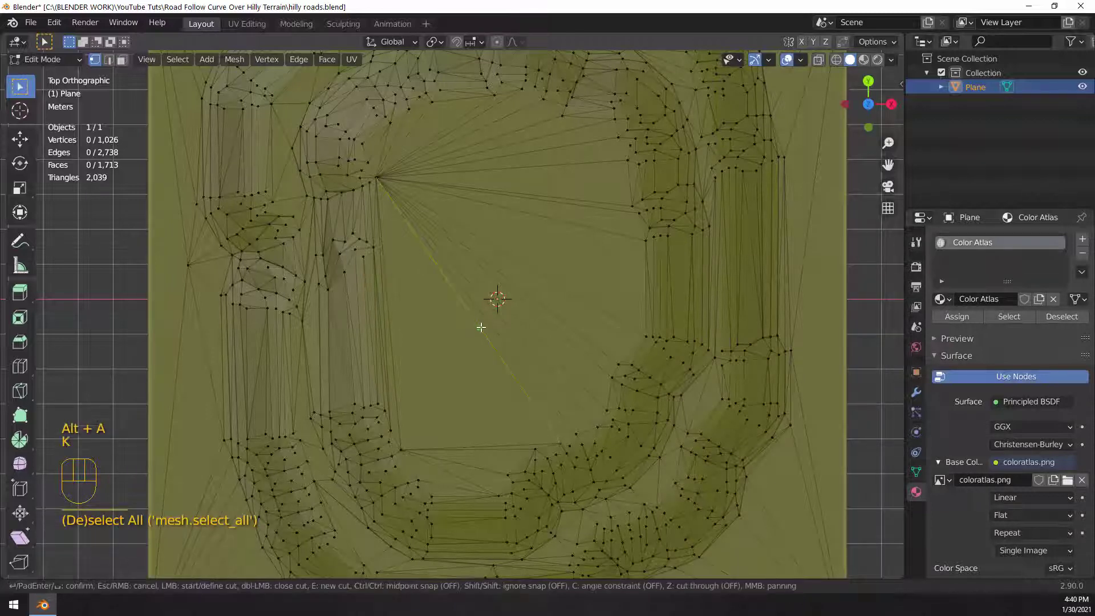
{"action": "left_click", "coordinate": [148, 371]}
{"action": "left_click", "coordinate": [258, 370]}
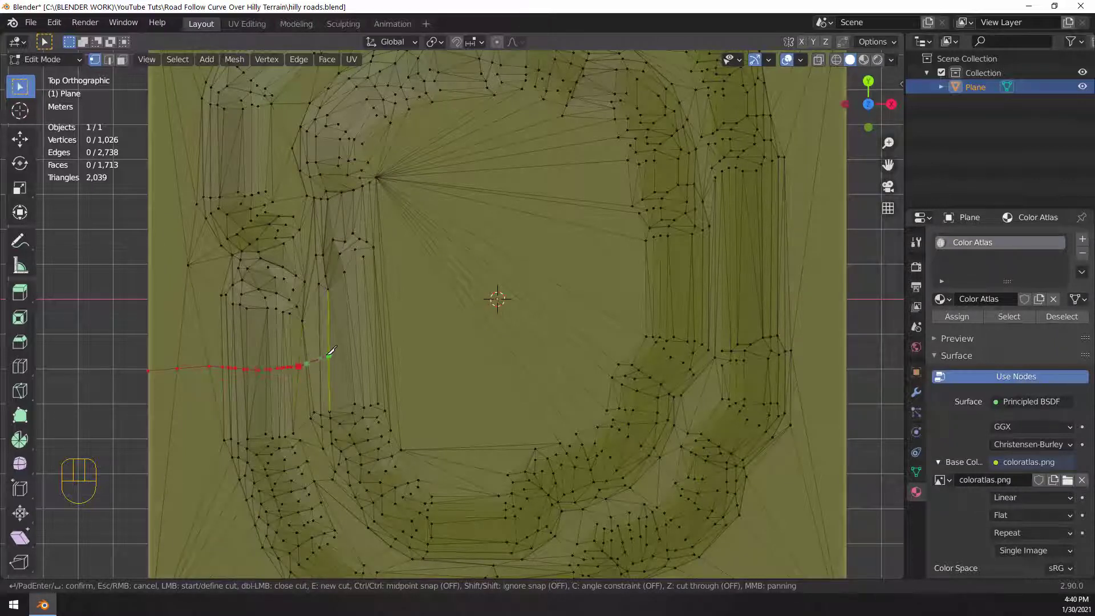
{"action": "left_click", "coordinate": [361, 339]}
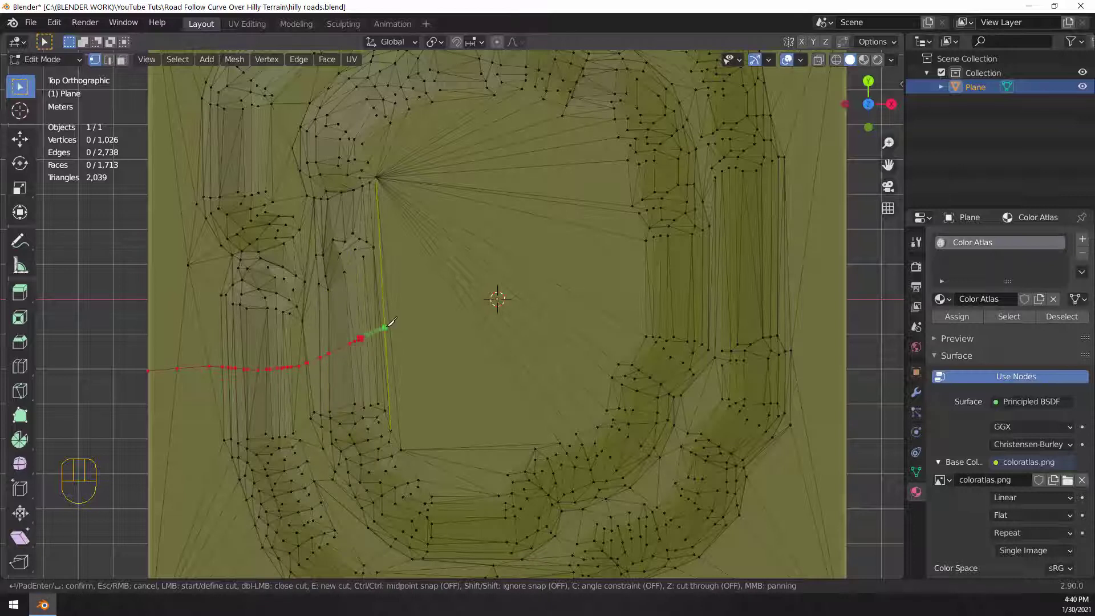
{"action": "left_click", "coordinate": [390, 323]}
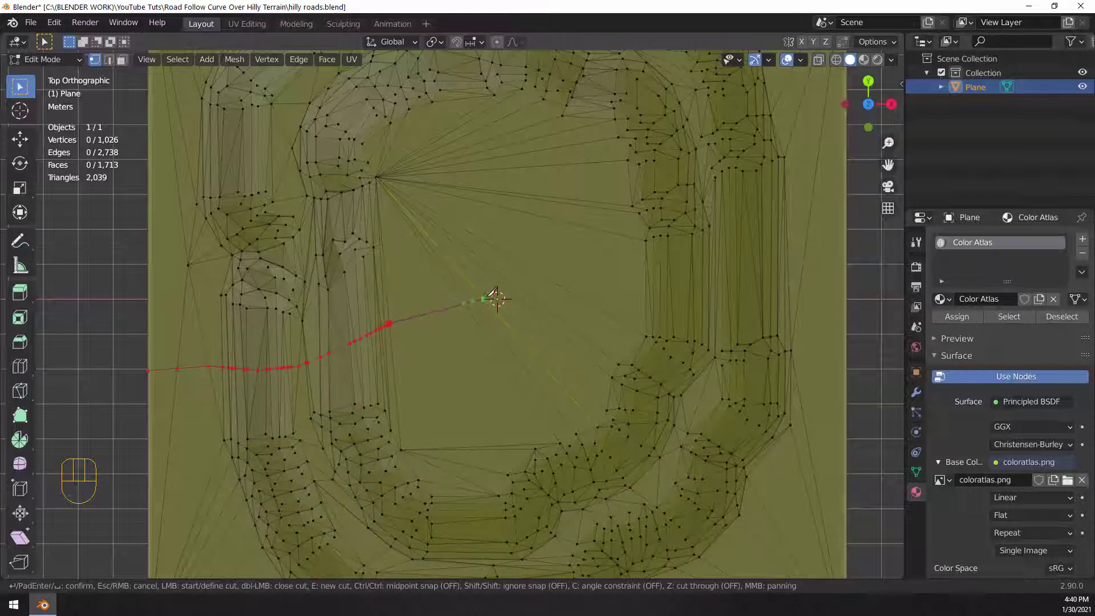
{"action": "left_click", "coordinate": [546, 278]}
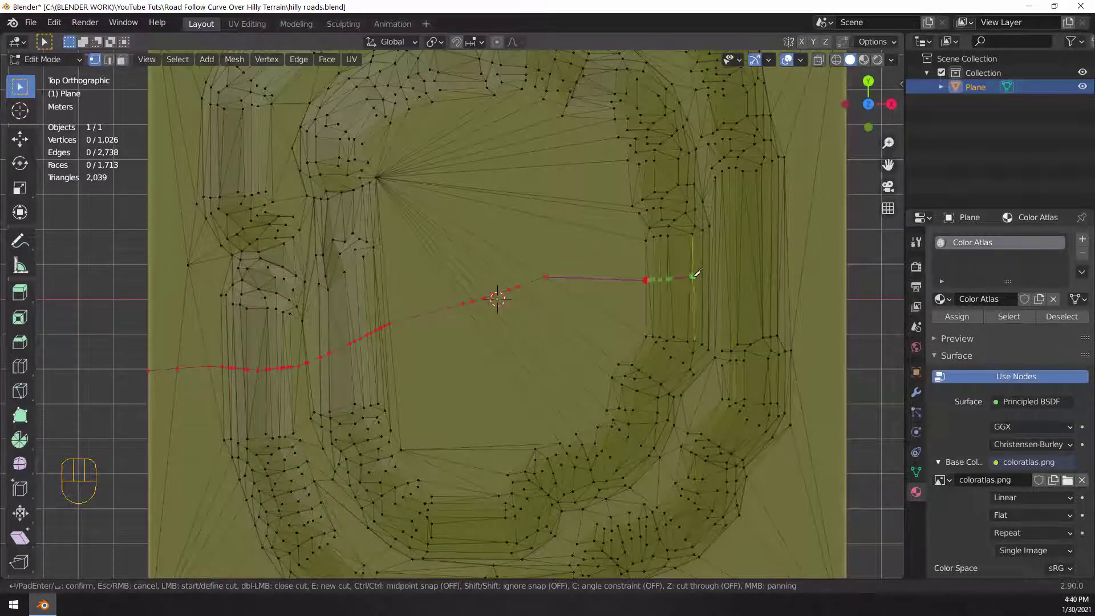
{"action": "left_click", "coordinate": [690, 284]}
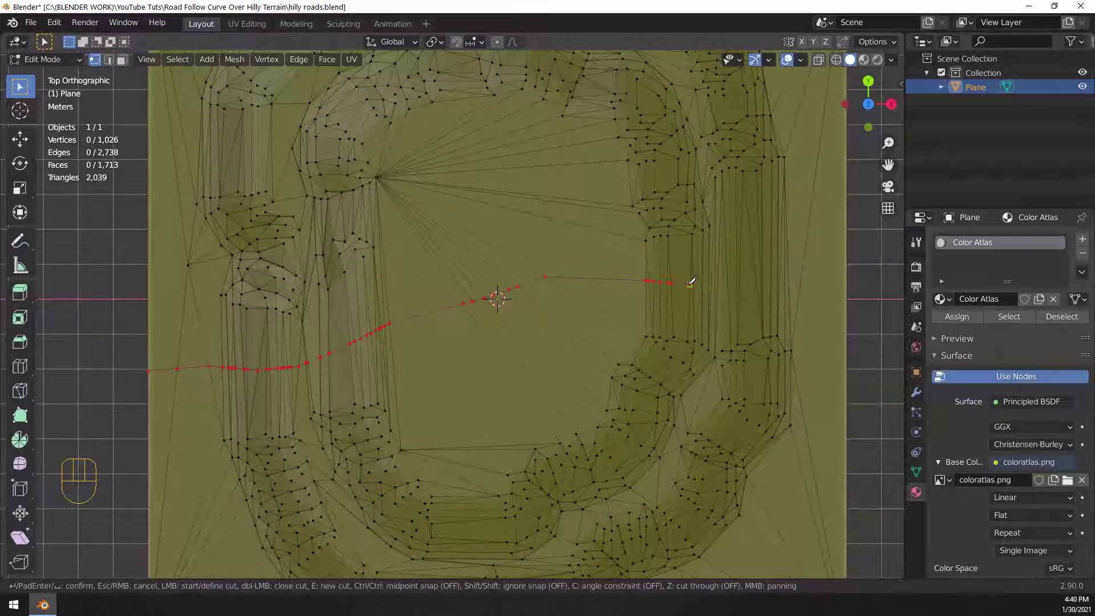
{"action": "left_click", "coordinate": [730, 279]}
{"action": "left_click", "coordinate": [788, 253]}
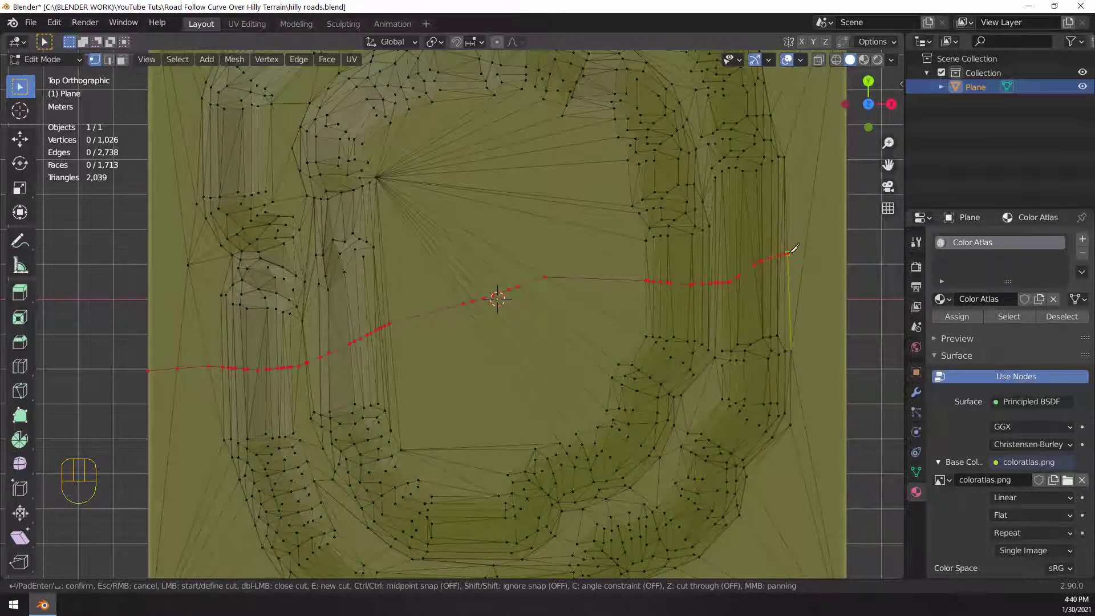
{"action": "left_click", "coordinate": [847, 247]}
{"action": "key", "text": "Return"}
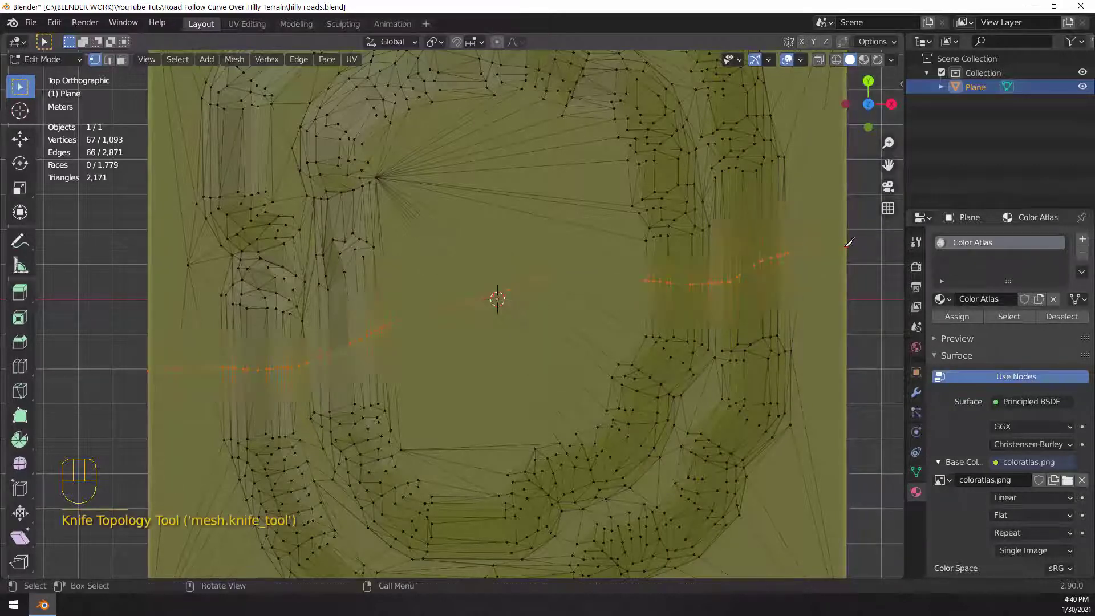
Slide one vertex of the new cut line along the mesh to even out its path
{"action": "left_click", "coordinate": [557, 277]}
{"action": "key", "text": "g"}
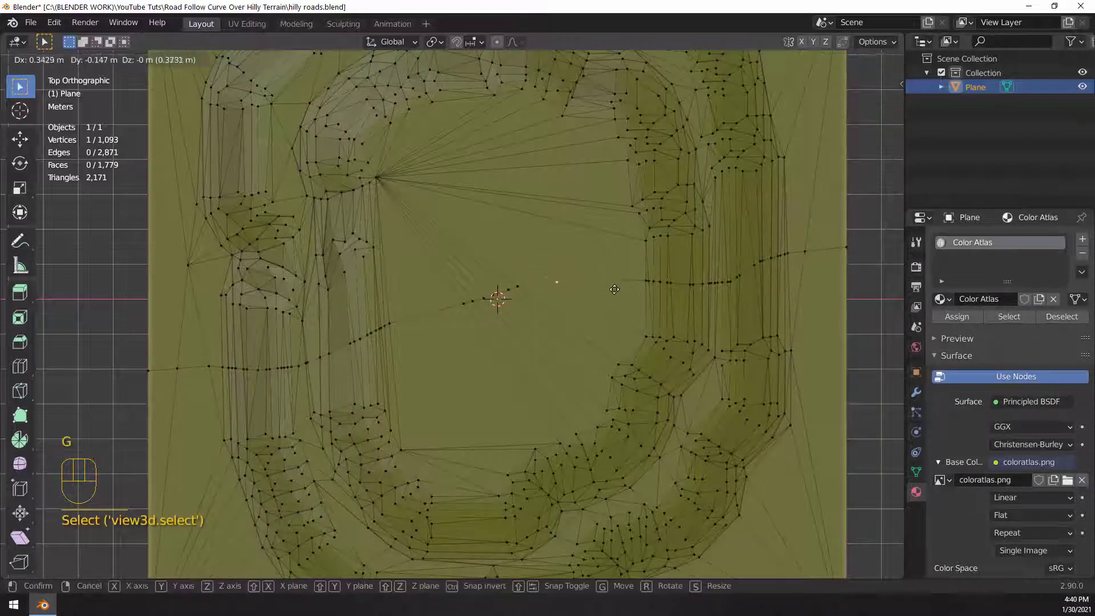
{"action": "key", "text": "g"}
{"action": "left_click", "coordinate": [532, 287]}
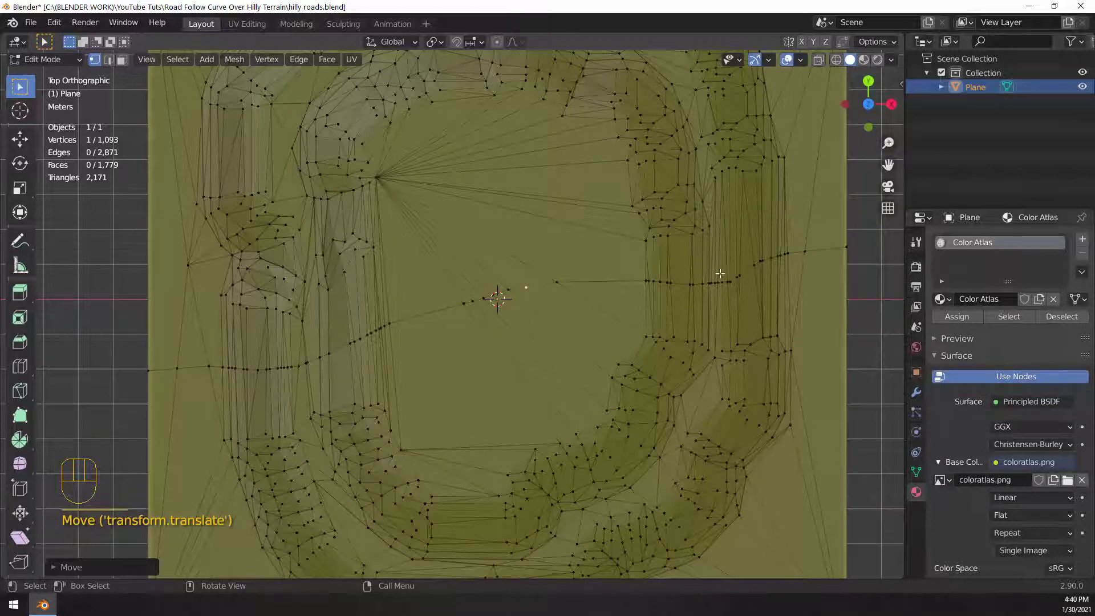
Move and slide the right-hill cut vertices into a smooth path, then select the cut as an edge loop
{"action": "left_click_drag", "start_coordinate": [720, 264], "coordinate": [745, 273]}
{"action": "key", "text": "g"}
{"action": "left_click", "coordinate": [749, 298]}
{"action": "key", "text": "g"}
{"action": "key", "text": "g"}
{"action": "left_click", "coordinate": [735, 285]}
{"action": "key", "text": "g"}
{"action": "left_click", "coordinate": [699, 296]}
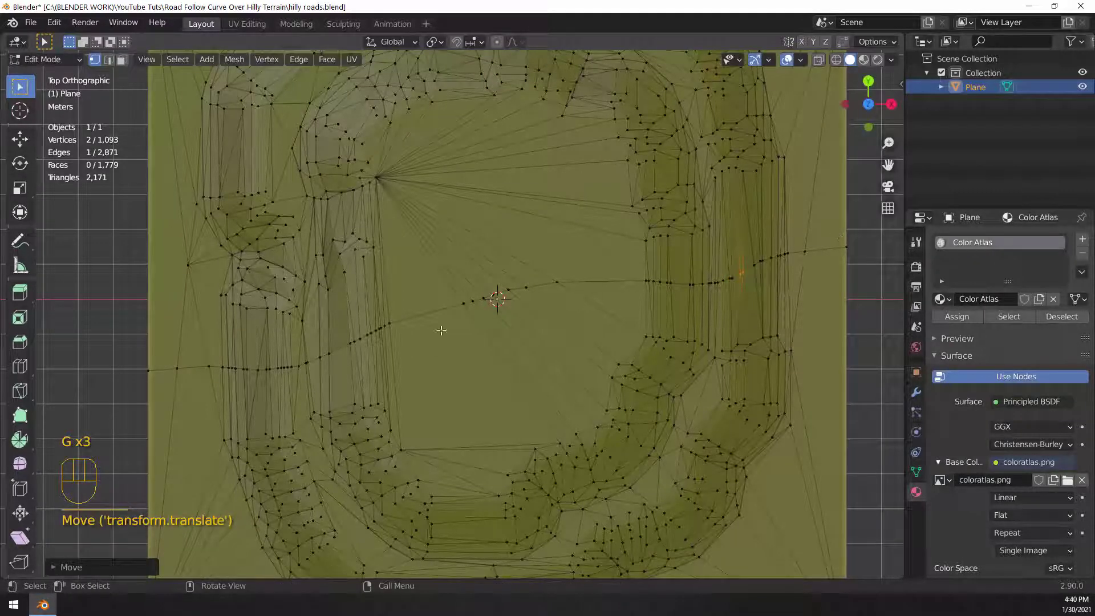
{"action": "left_click", "coordinate": [108, 59]}
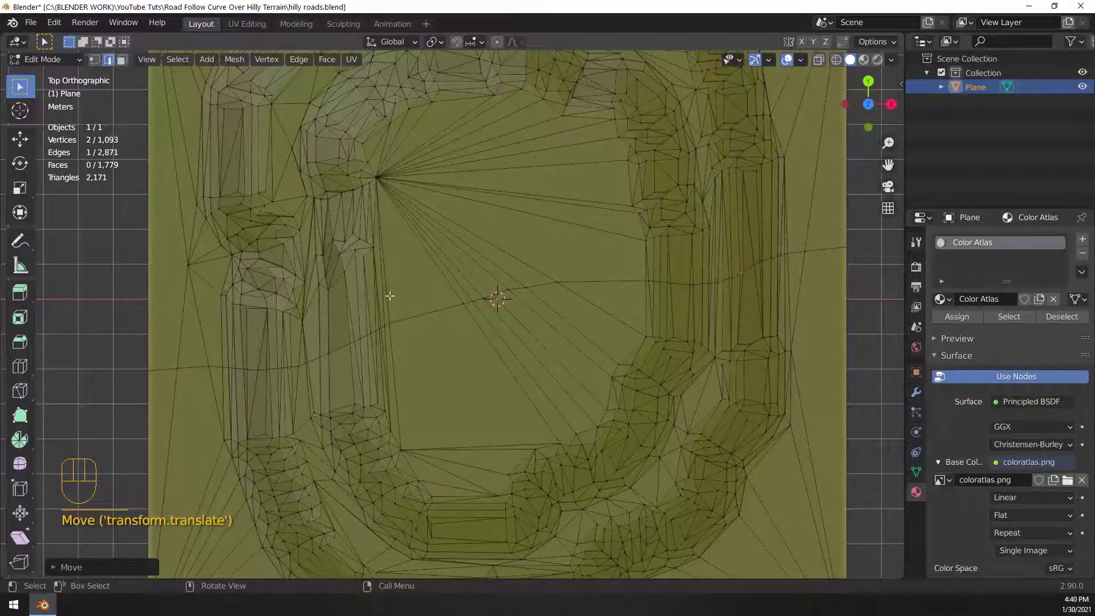
{"action": "left_click", "coordinate": [404, 315], "text": "alt"}
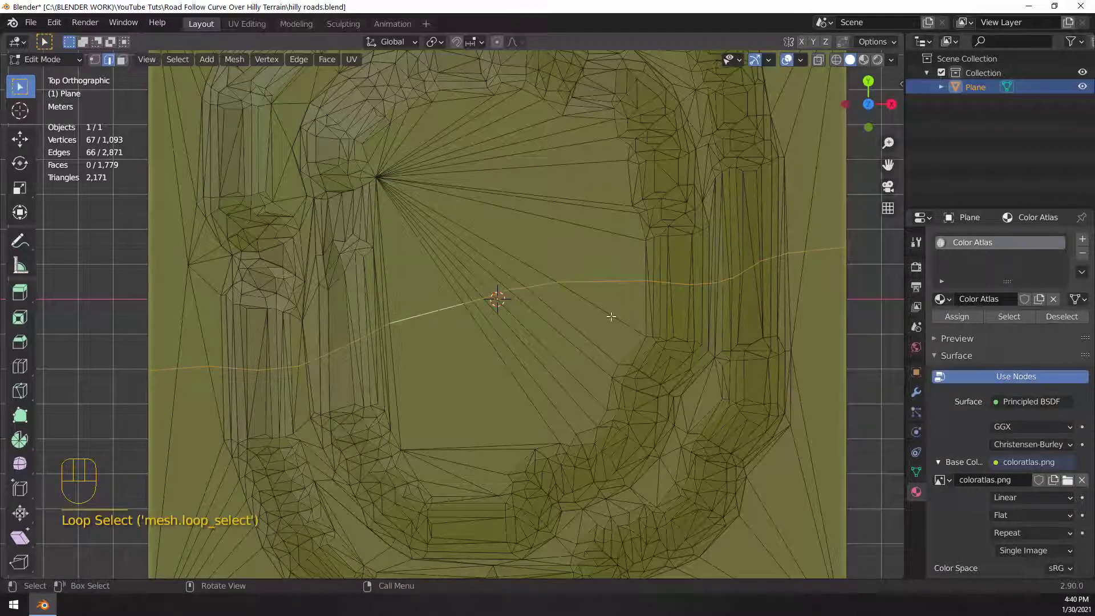
Bevel the selected cut loop into a road strip about 0.996 m wide
{"action": "key", "text": "ctrl+b"}
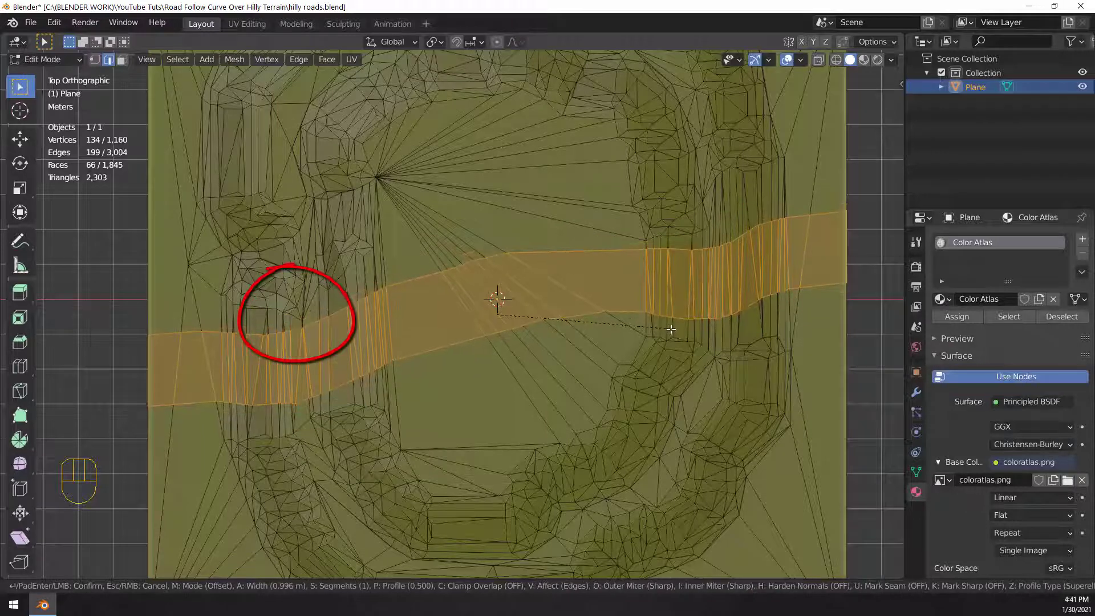
Confirm the 0.996 m road width, then bevel both road border loops to about 0.08 m
{"action": "left_click", "coordinate": [671, 330]}
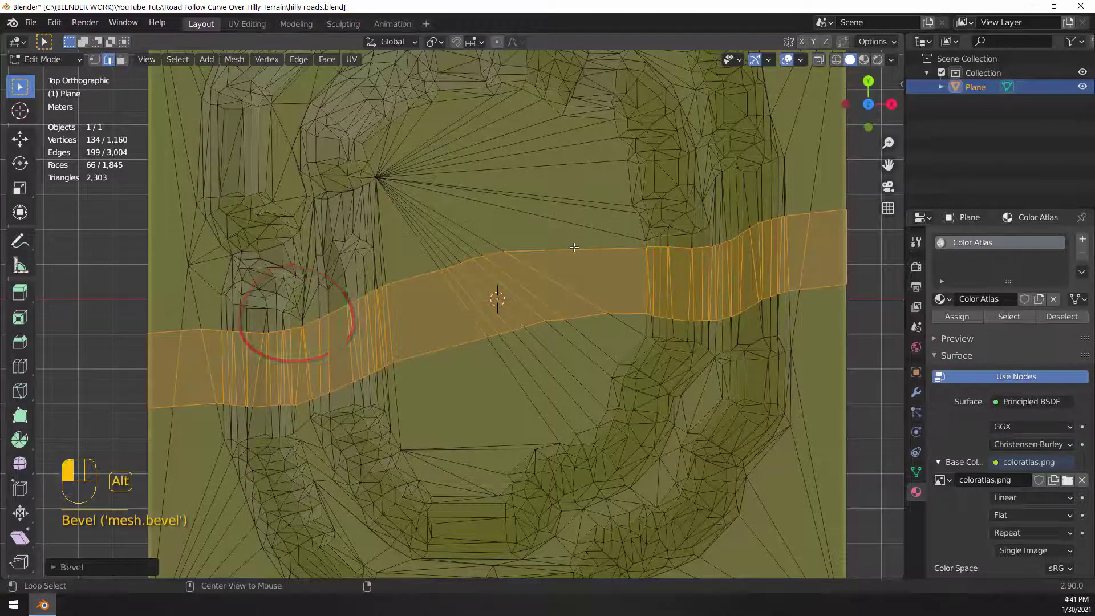
{"action": "left_click", "coordinate": [613, 306], "text": "alt+shift"}
{"action": "left_click", "coordinate": [622, 313], "text": "alt+shift"}
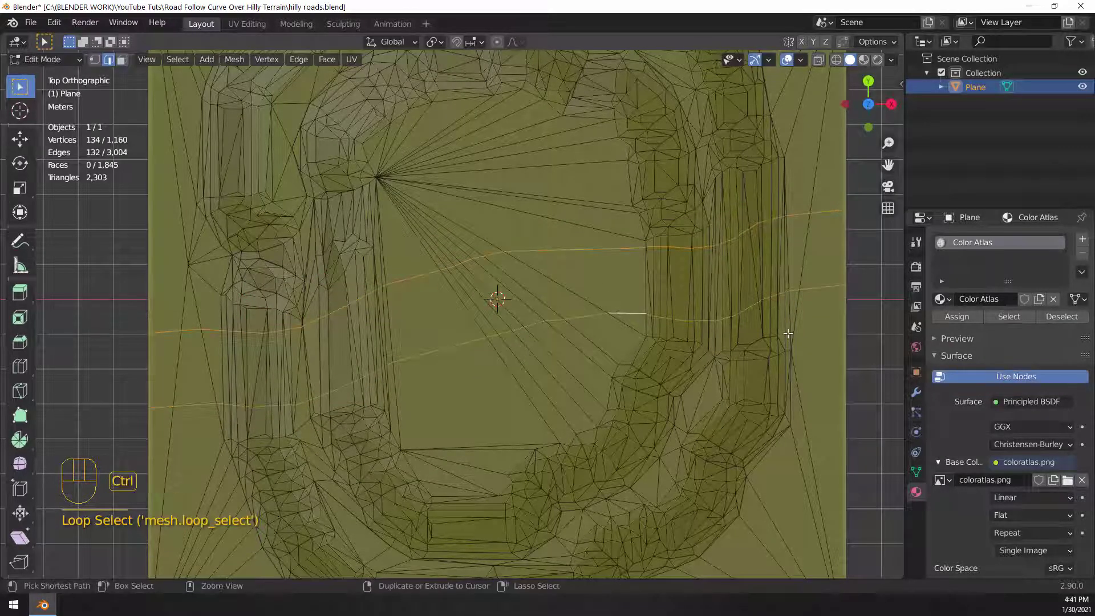
{"action": "key", "text": "ctrl+b"}
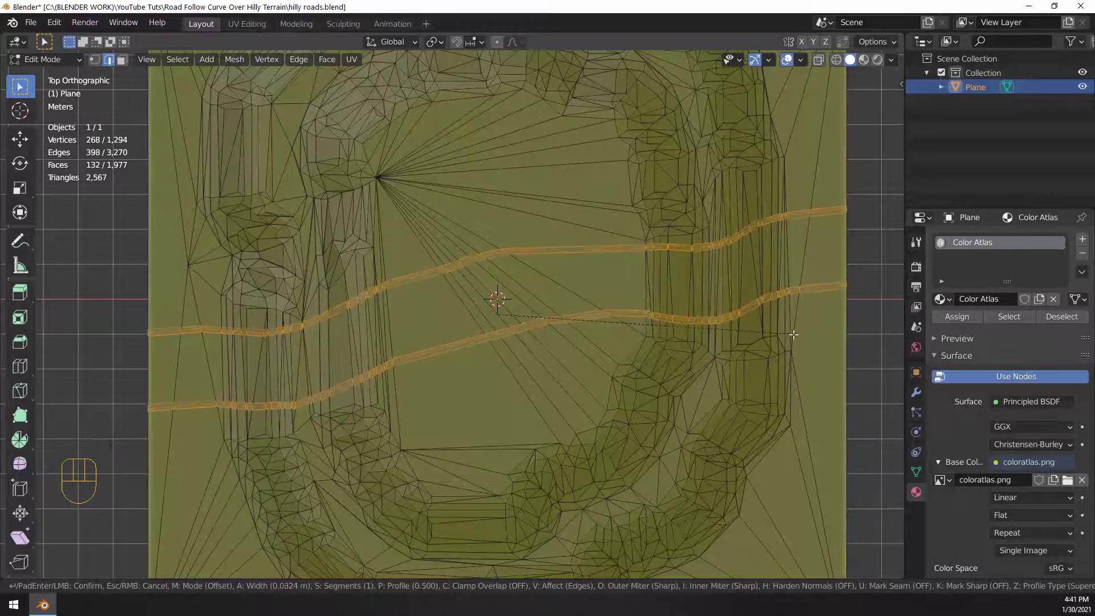
{"action": "left_click", "coordinate": [793, 335]}
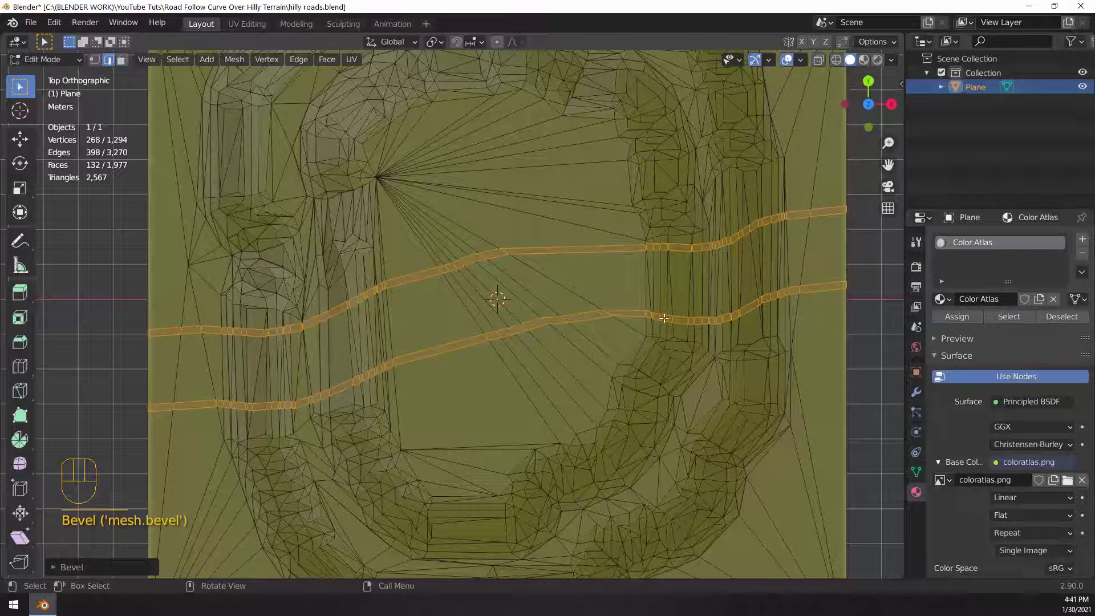
{"action": "left_click", "coordinate": [122, 61]}
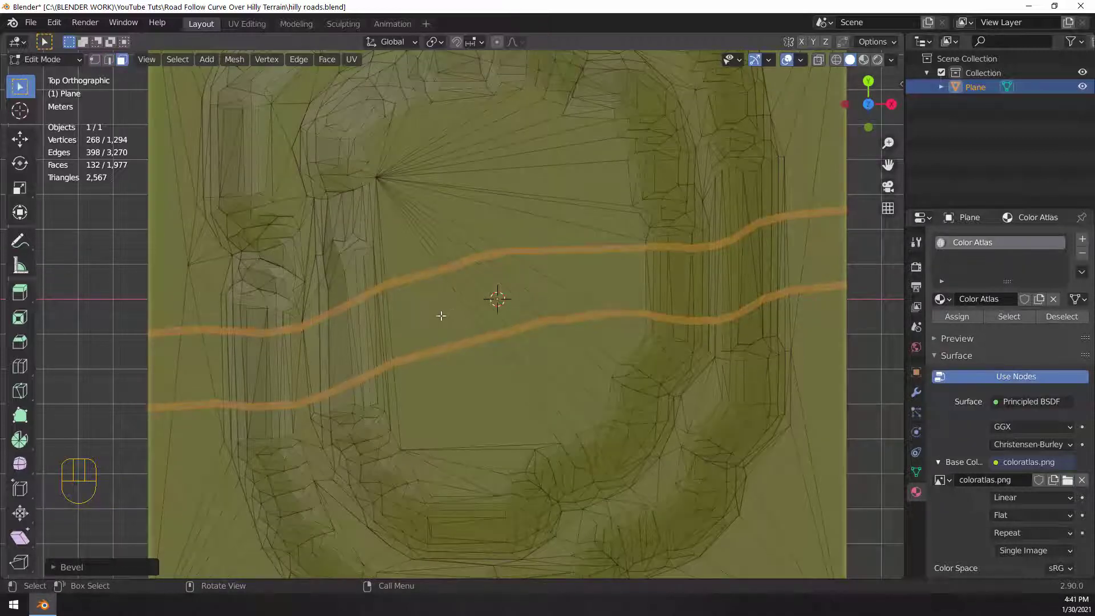
Lower the road's face loop about 0.11 m straight down, then return to top view
{"action": "key", "text": "alt"}
{"action": "left_click", "coordinate": [465, 308], "text": "alt"}
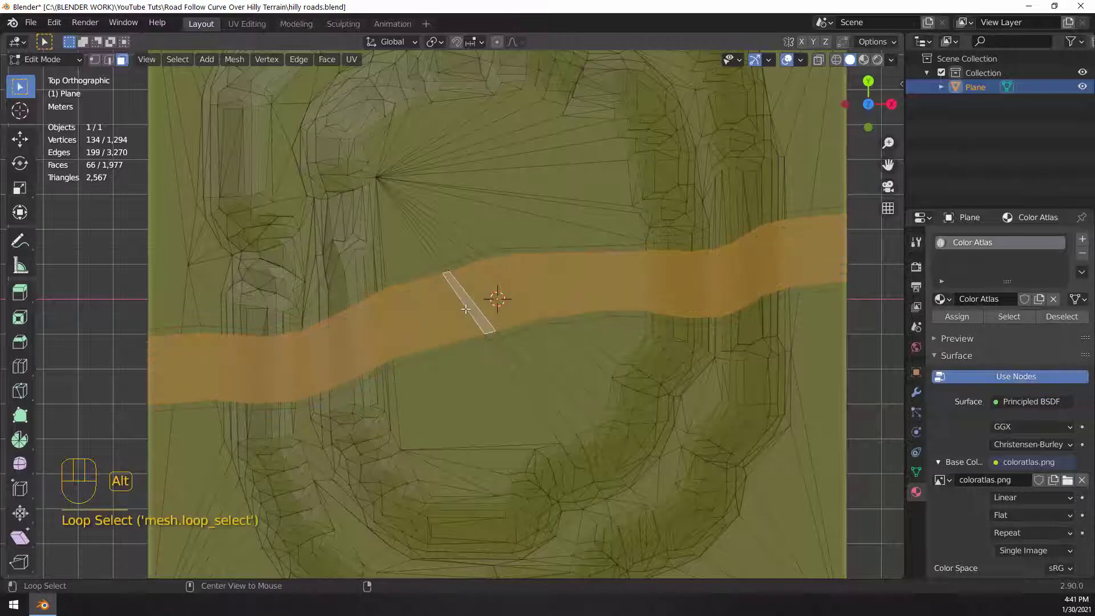
{"action": "mouse_move", "coordinate": [623, 299]}
{"action": "middle_mouse_down"}
{"action": "mouse_move", "coordinate": [630, 313]}
{"action": "mouse_move", "coordinate": [615, 295]}
{"action": "middle_mouse_up"}
{"action": "key", "text": "g"}
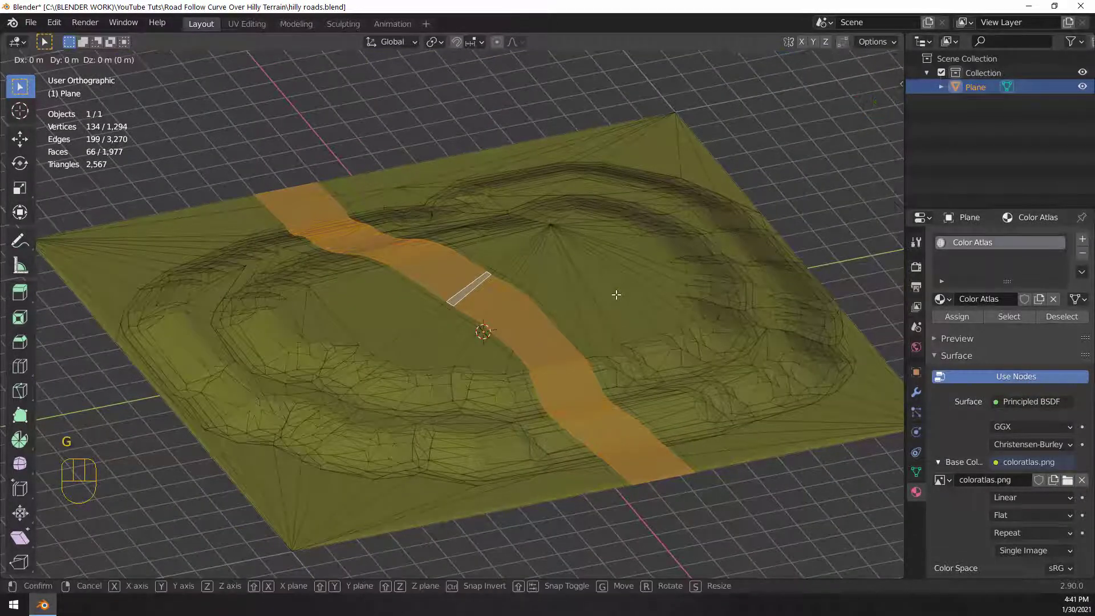
{"action": "key", "text": "z"}
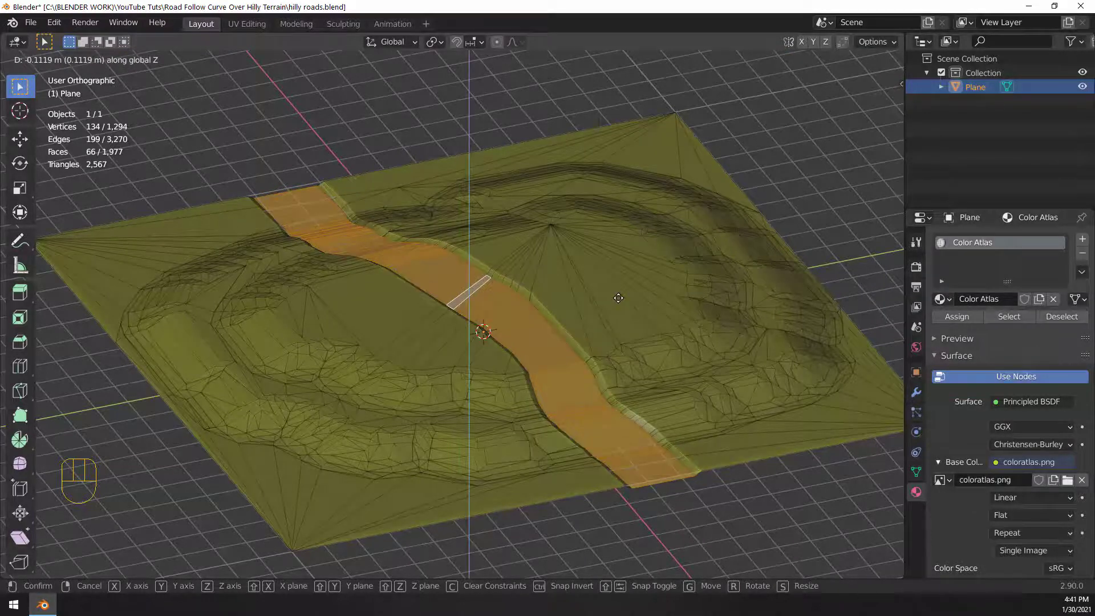
{"action": "left_click", "coordinate": [619, 298]}
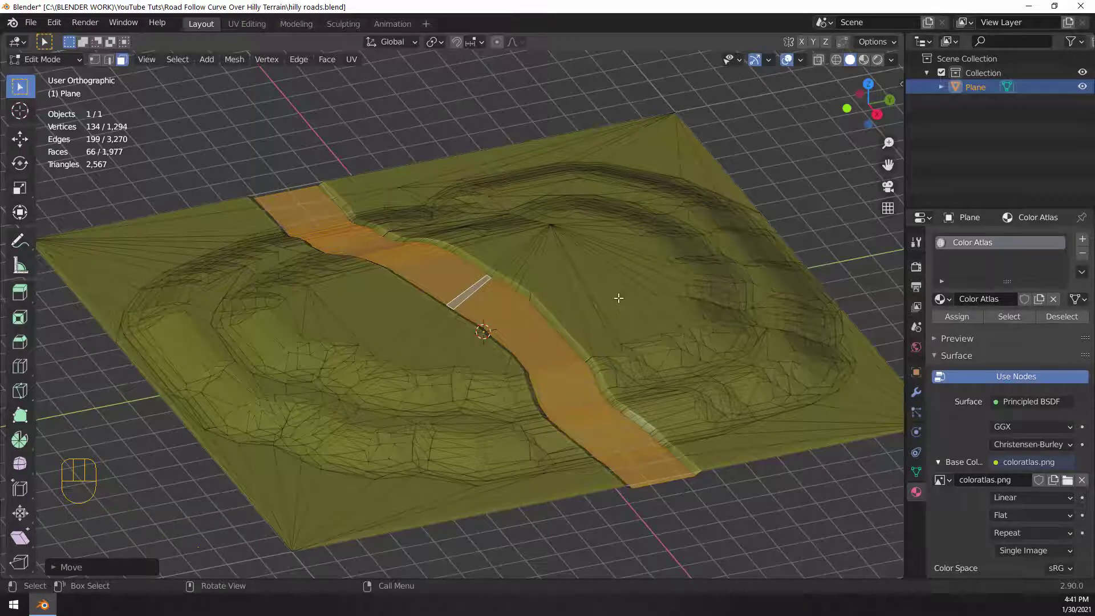
{"action": "key", "text": "KP_7"}
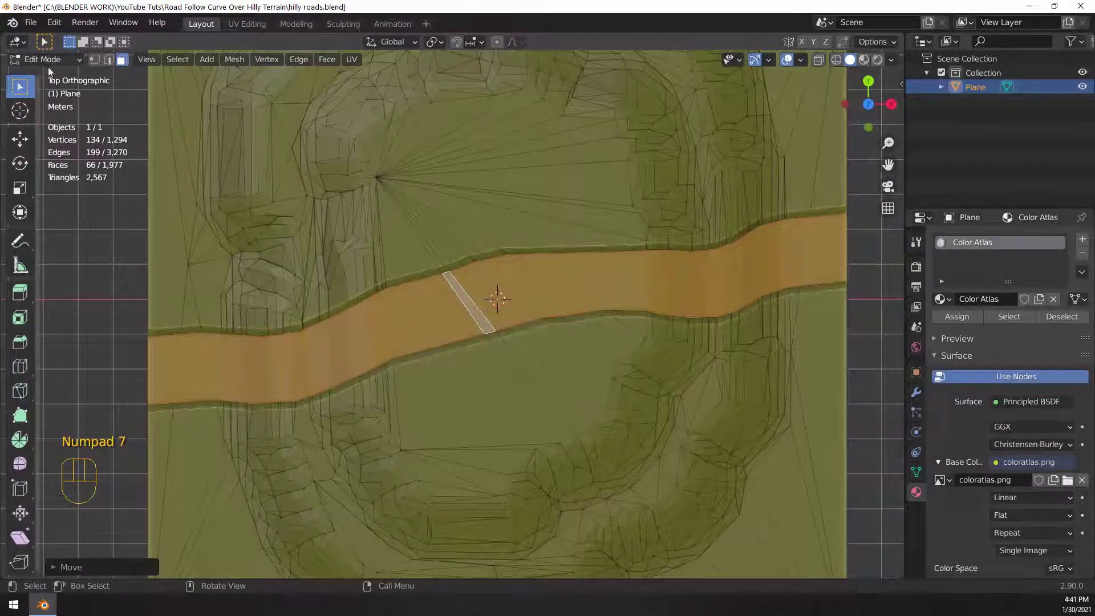
Bevel the road's upper and lower border edge loops by about 0.086 m
{"action": "left_click", "coordinate": [109, 60]}
{"action": "left_click", "coordinate": [482, 251], "text": "alt"}
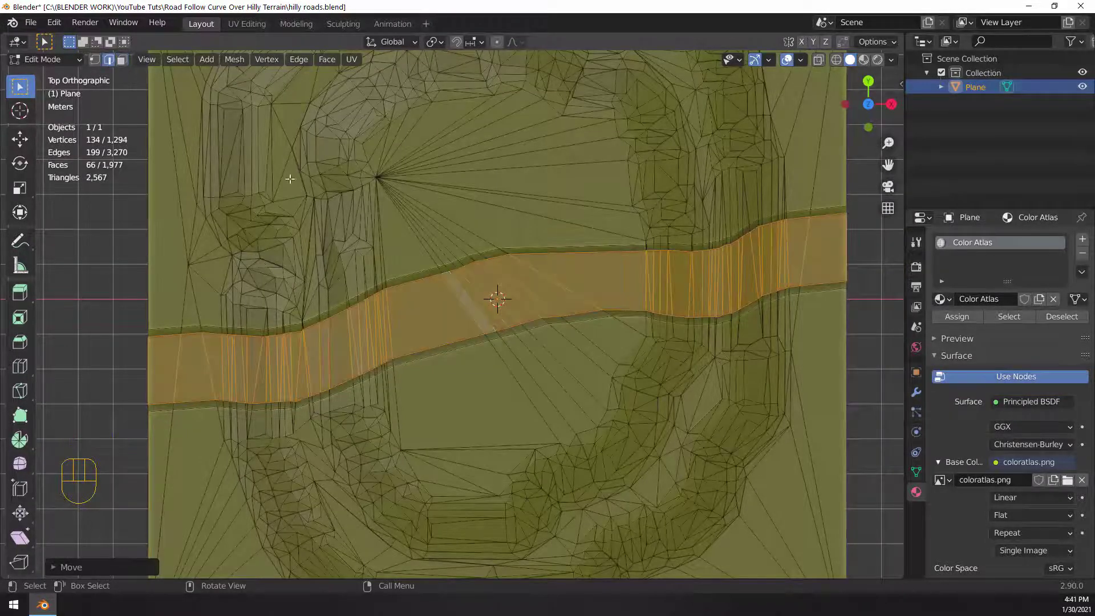
{"action": "left_click", "coordinate": [425, 279], "text": "alt"}
{"action": "left_click", "coordinate": [450, 343], "text": "alt+shift"}
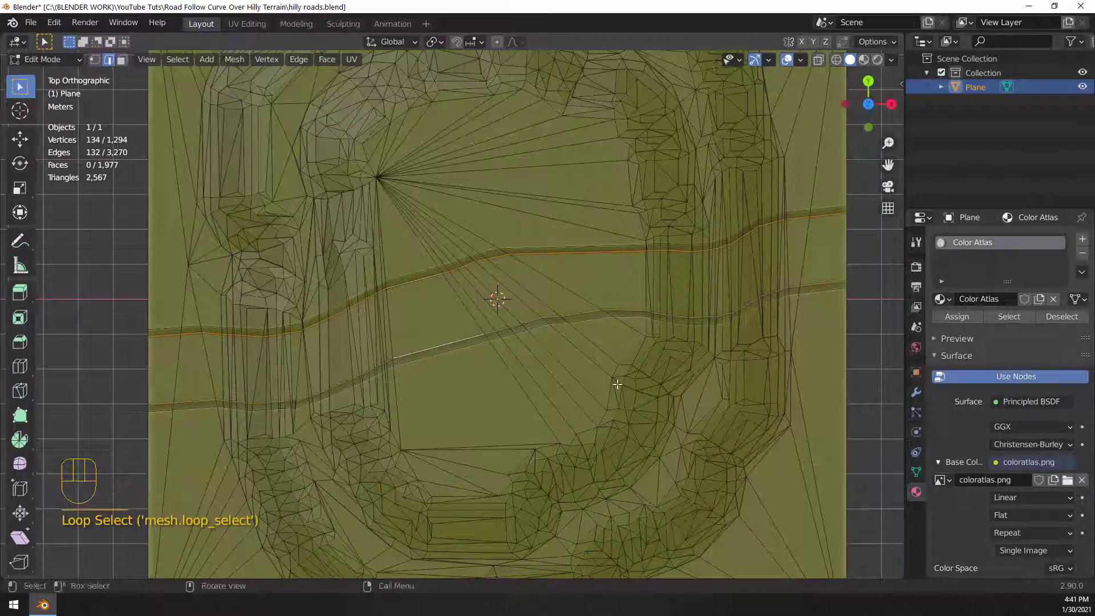
{"action": "key", "text": "ctrl+b"}
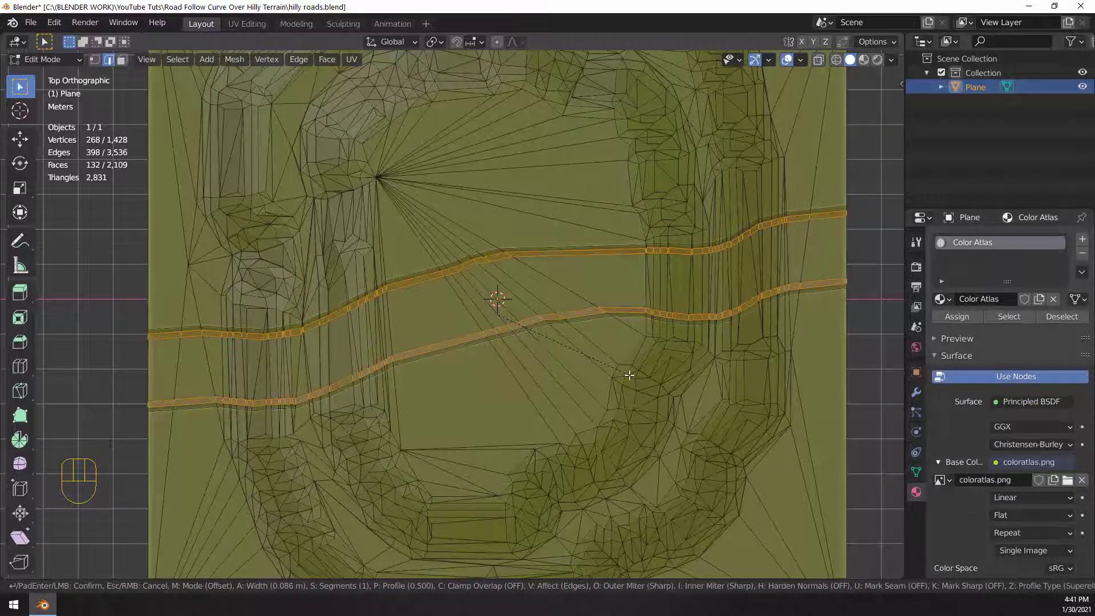
{"action": "left_click", "coordinate": [629, 375]}
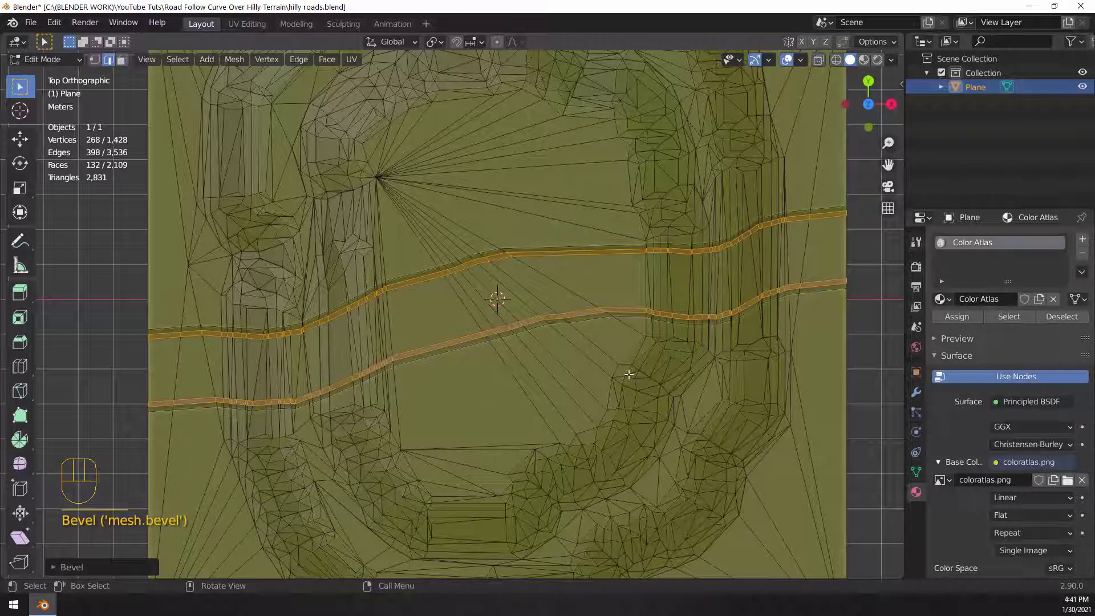
{"action": "left_click", "coordinate": [121, 59]}
Grow the road face selection by two rings and place its UVs on the sand atlas swatch
{"action": "left_click", "coordinate": [396, 322], "text": "alt"}
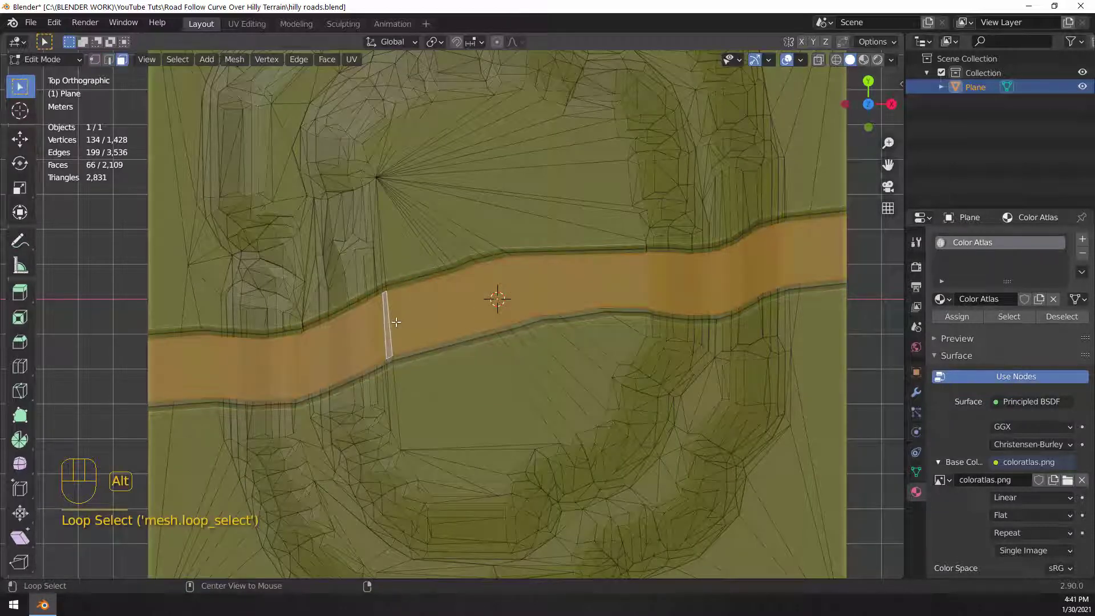
{"action": "key", "text": "ctrl+KP_Add"}
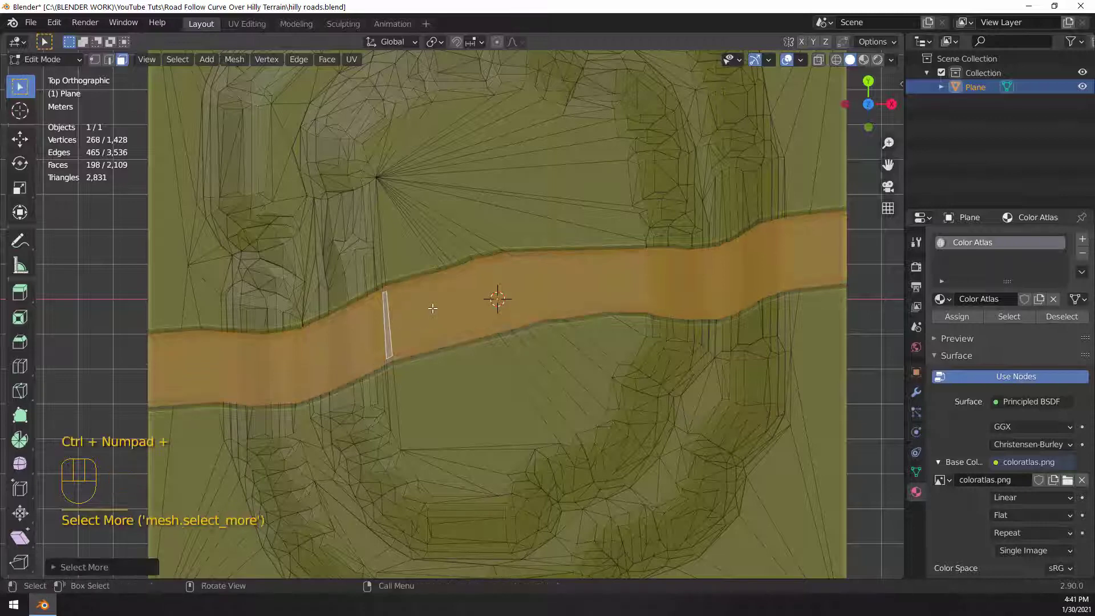
{"action": "key", "text": "ctrl+KP_Add"}
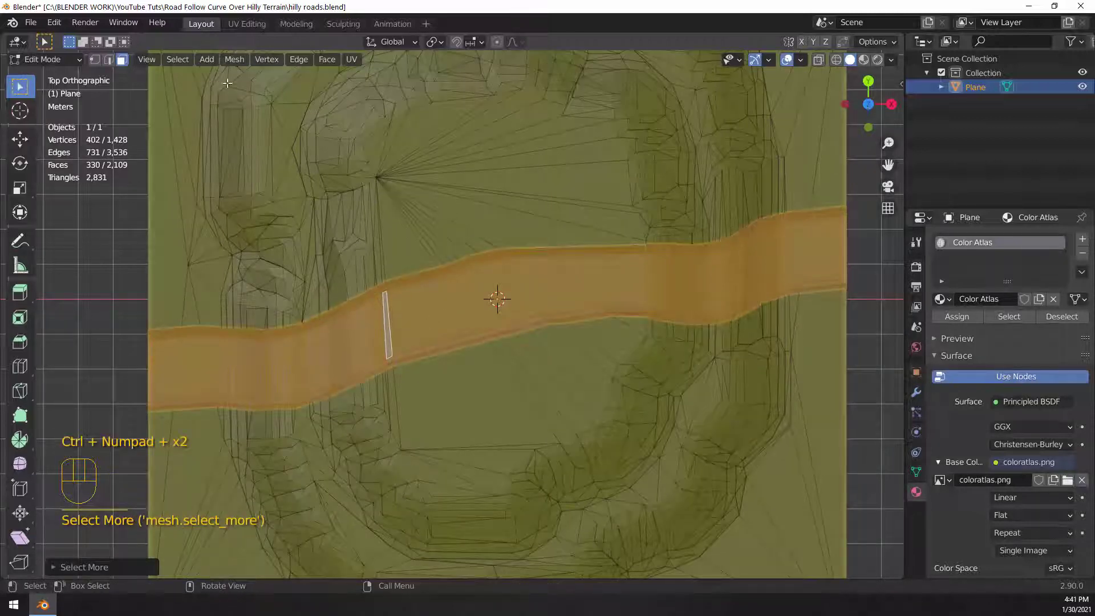
{"action": "left_click", "coordinate": [242, 25]}
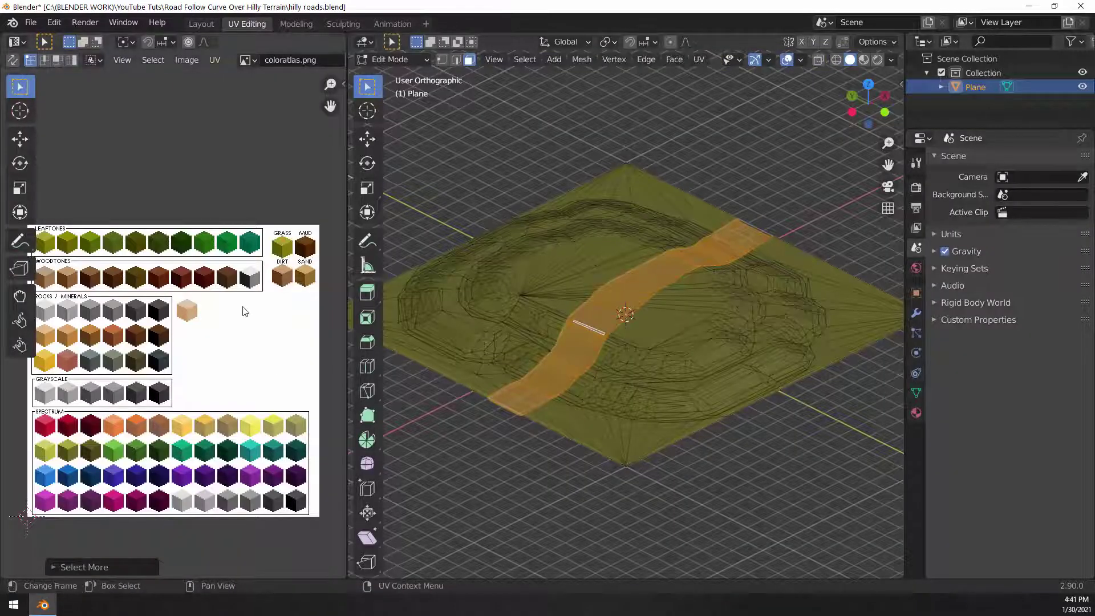
{"action": "key", "text": "g"}
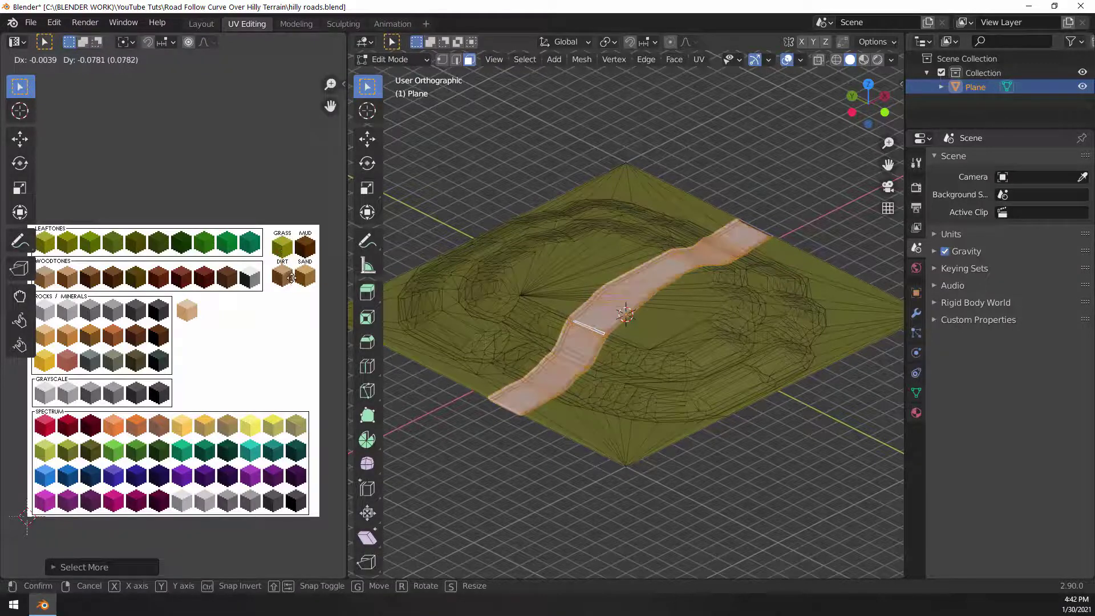
{"action": "left_click", "coordinate": [299, 289]}
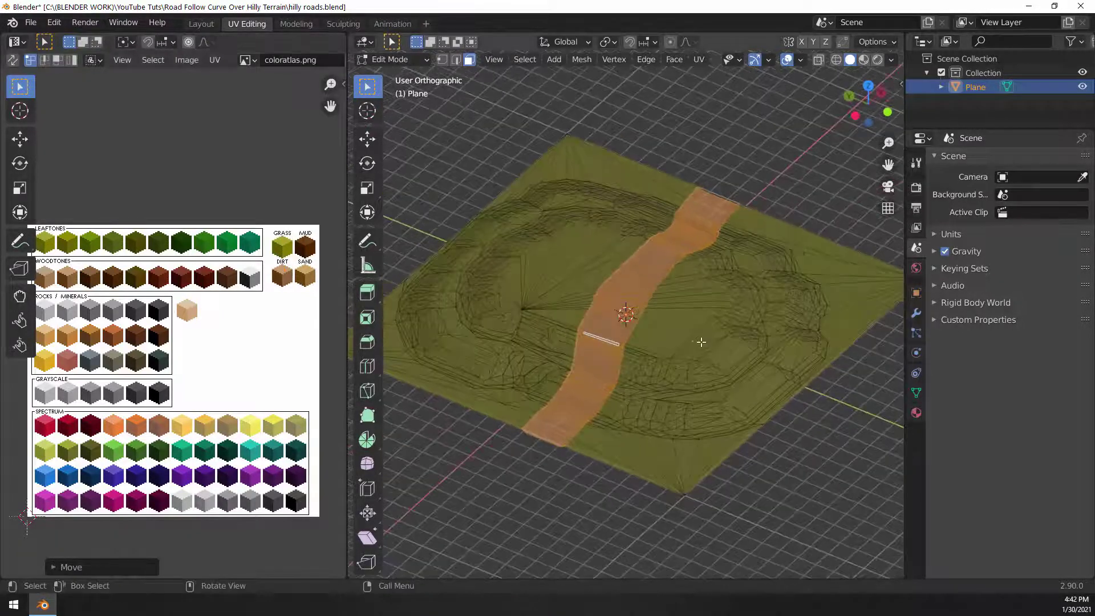
{"action": "scroll", "coordinate": [691, 338], "scroll_direction": "up", "scroll_amount": 5}
{"action": "middle_click_drag", "start_coordinate": [692, 337], "coordinate": [750, 348]}
{"action": "key", "text": "Tab"}
{"action": "scroll", "coordinate": [729, 336], "scroll_direction": "down", "scroll_amount": 4}
{"action": "scroll", "coordinate": [749, 348], "scroll_direction": "up", "scroll_amount": 4}
{"action": "key", "text": "Tab"}
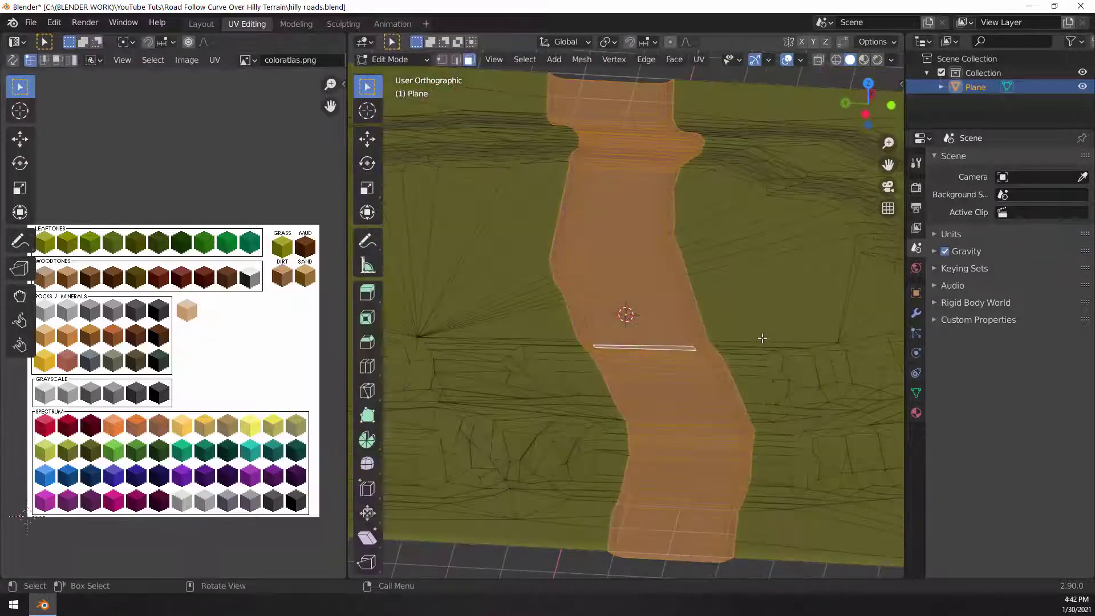
Shrink back to the inner road faces and place their UVs on the dark brown swatch
{"action": "key", "text": "ctrl"}
{"action": "key", "text": "ctrl+KP_Subtract"}
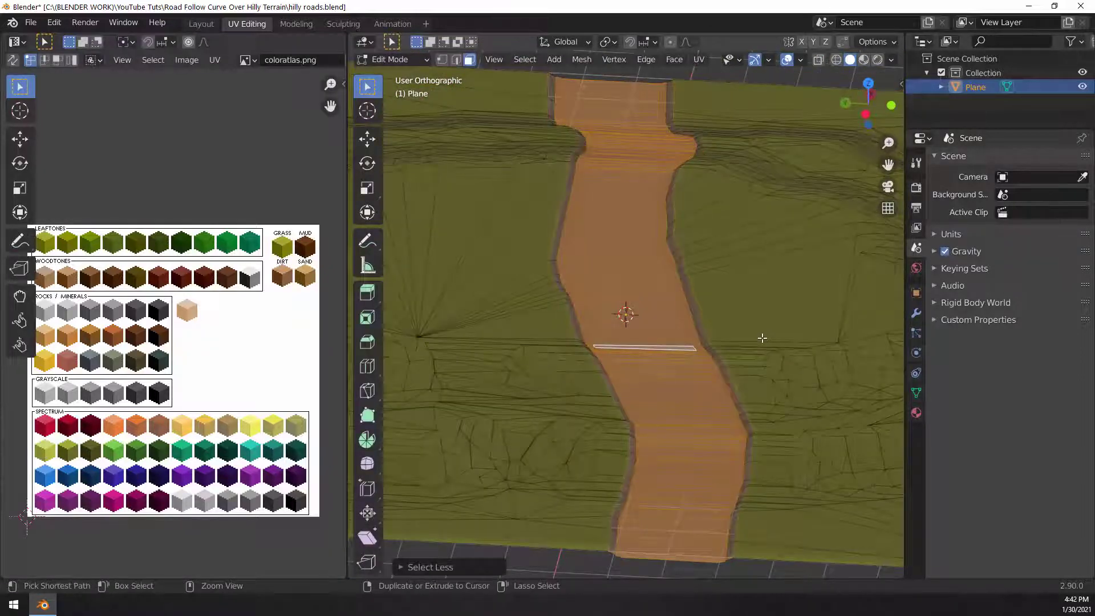
{"action": "key", "text": "ctrl+KP_Subtract"}
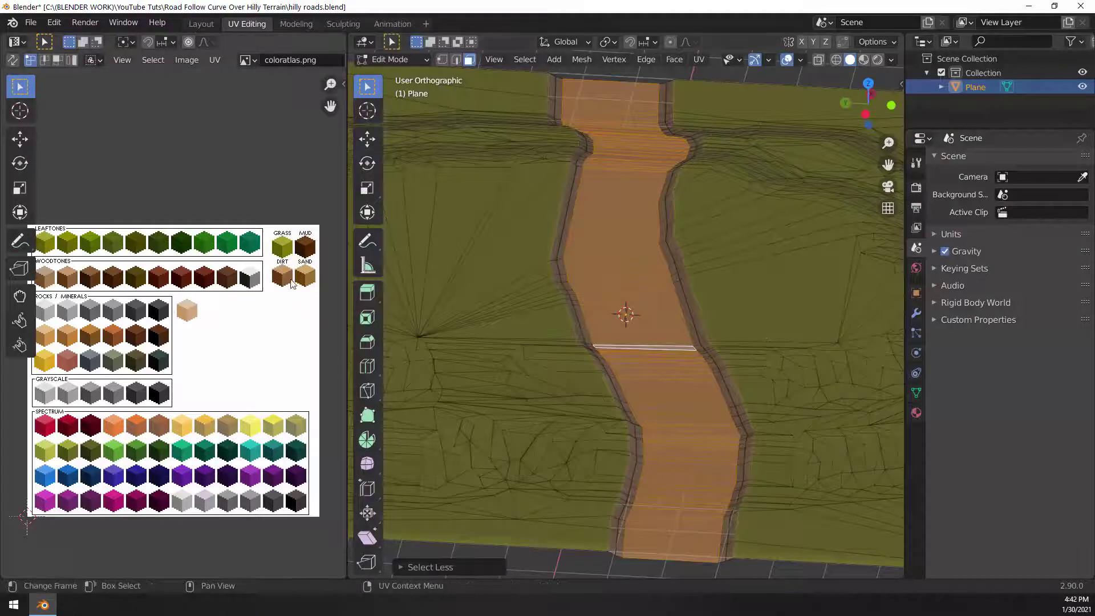
{"action": "key", "text": "g"}
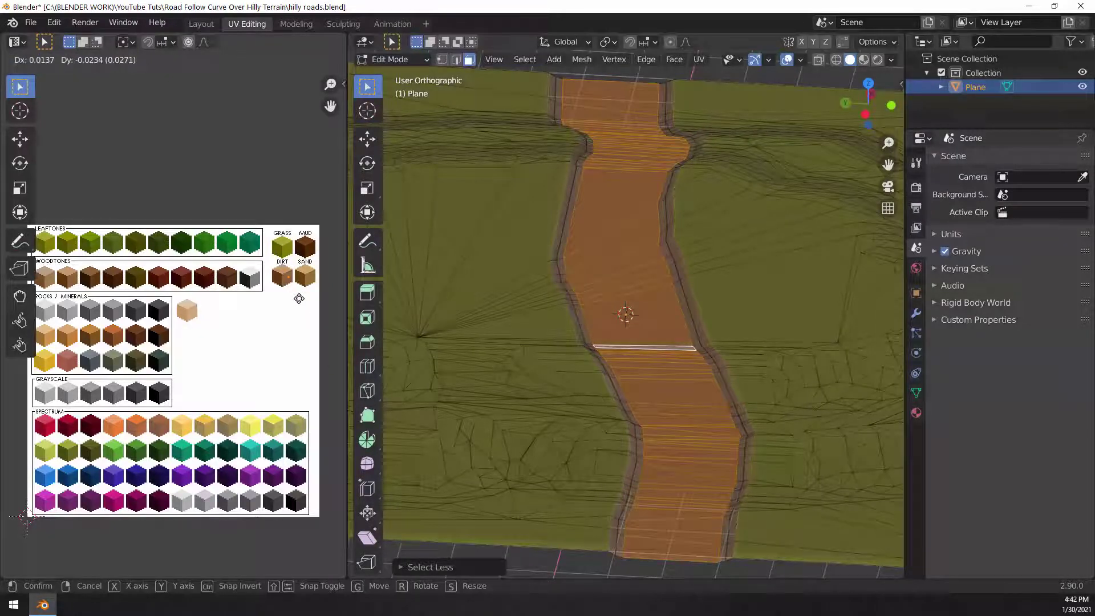
{"action": "left_click", "coordinate": [299, 298]}
{"action": "key", "text": "Tab"}
{"action": "middle_click_drag", "start_coordinate": [787, 310], "coordinate": [750, 324]}
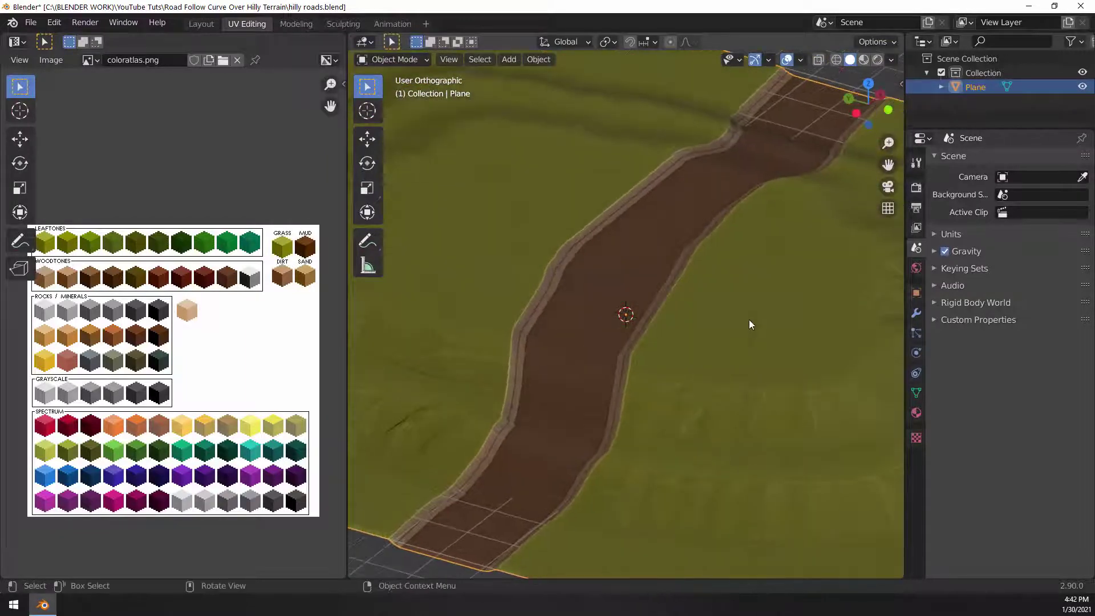
In Layout with proportional editing on, nudge the road's upper-centre edge vertices outward
{"action": "left_click", "coordinate": [203, 23]}
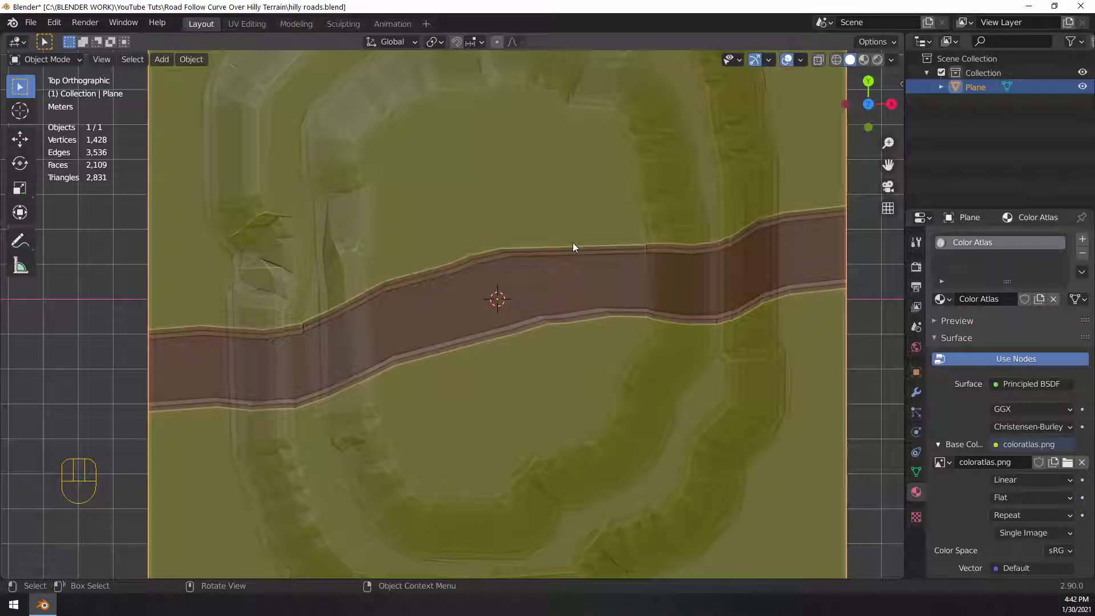
{"action": "key", "text": "Tab"}
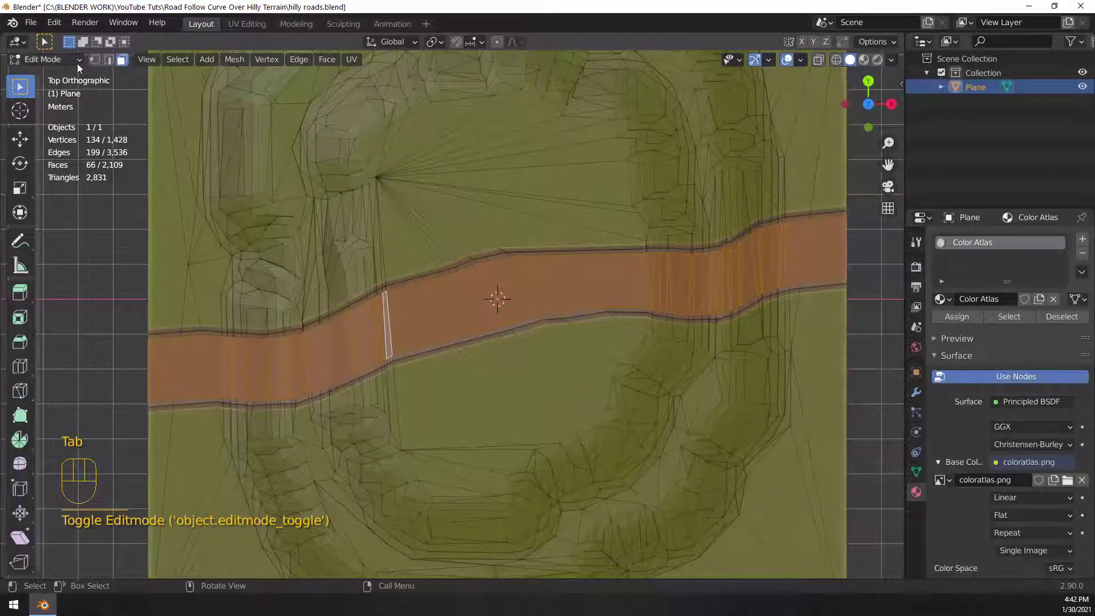
{"action": "left_click", "coordinate": [95, 60]}
{"action": "scroll", "coordinate": [490, 302], "scroll_direction": "down", "scroll_amount": 3}
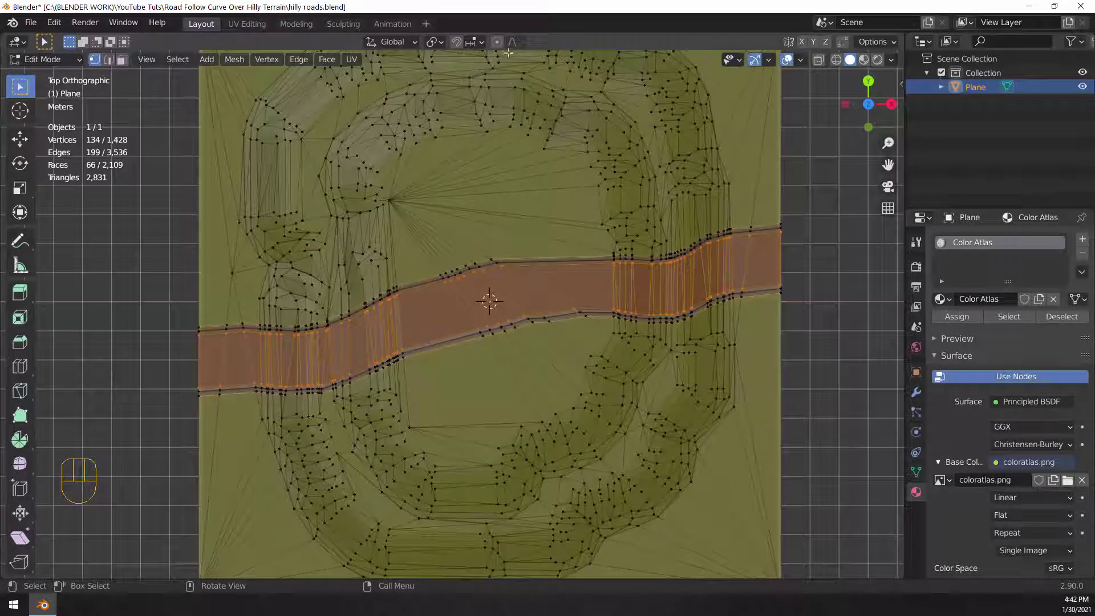
{"action": "left_click", "coordinate": [497, 41]}
{"action": "left_click_drag", "start_coordinate": [478, 241], "coordinate": [543, 281]}
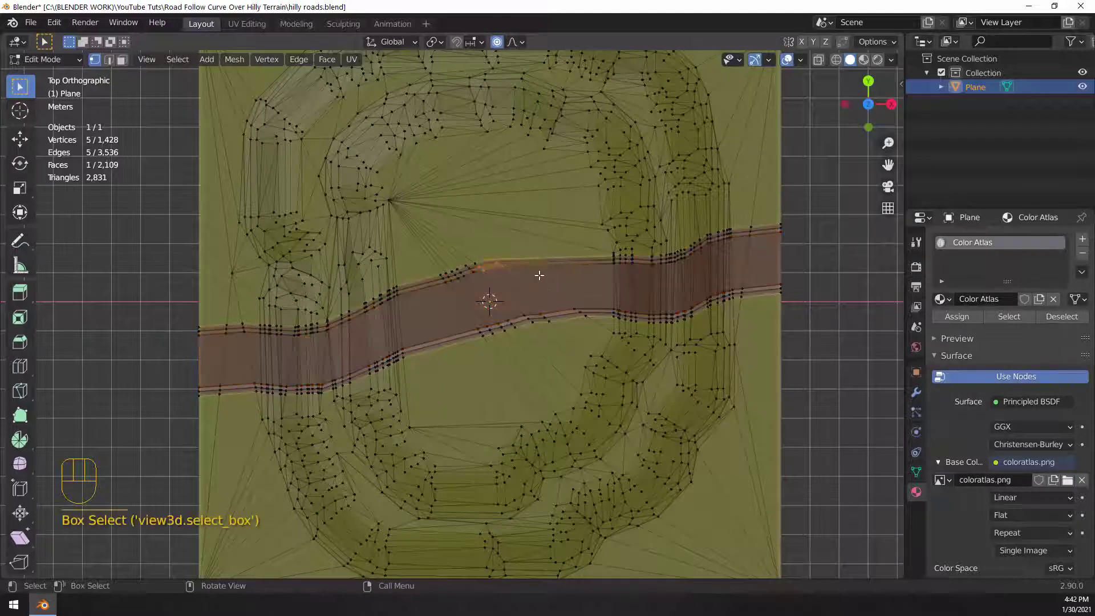
{"action": "key", "text": "g"}
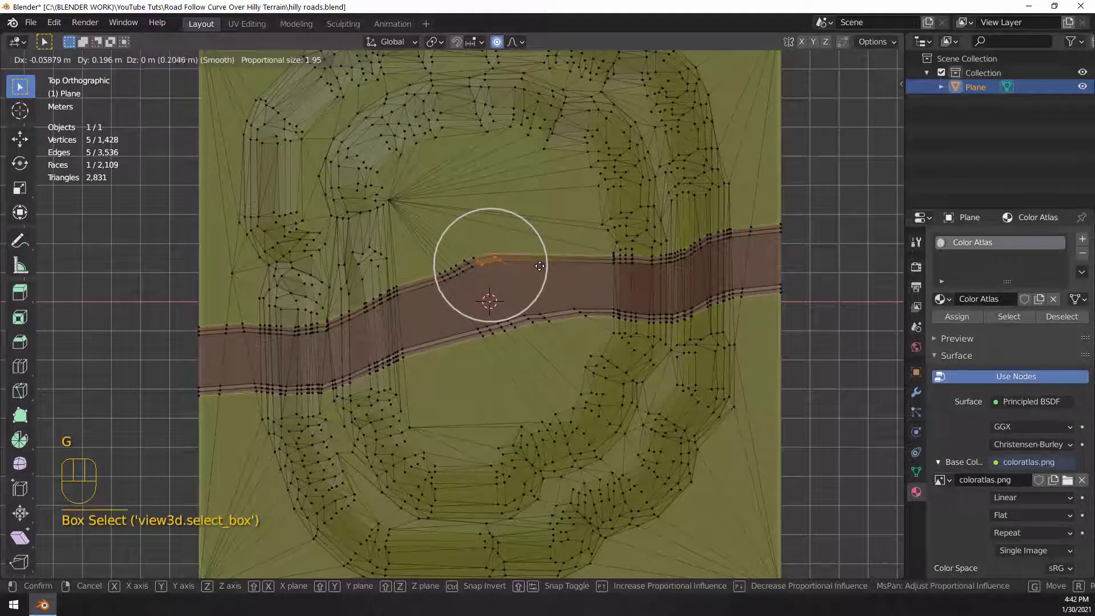
{"action": "left_click", "coordinate": [541, 268]}
Push more road edge stretches in and out: upper right, lower right, lower left, and upper left
{"action": "left_click_drag", "start_coordinate": [648, 243], "coordinate": [682, 263]}
{"action": "key", "text": "g"}
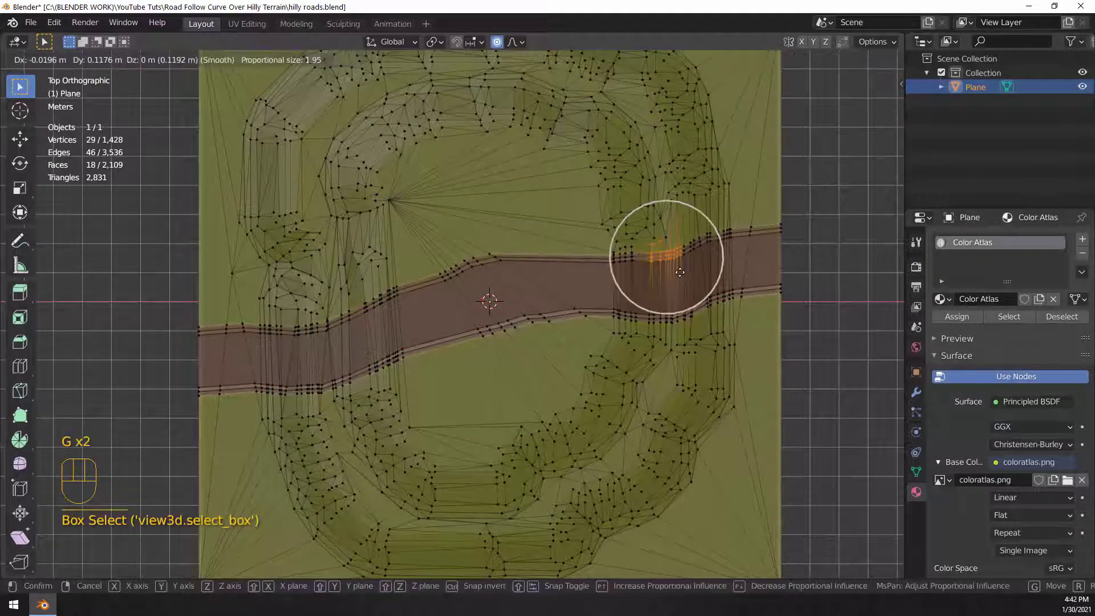
{"action": "left_click", "coordinate": [670, 296]}
{"action": "left_click_drag", "start_coordinate": [604, 307], "coordinate": [632, 334]}
{"action": "key", "text": "g"}
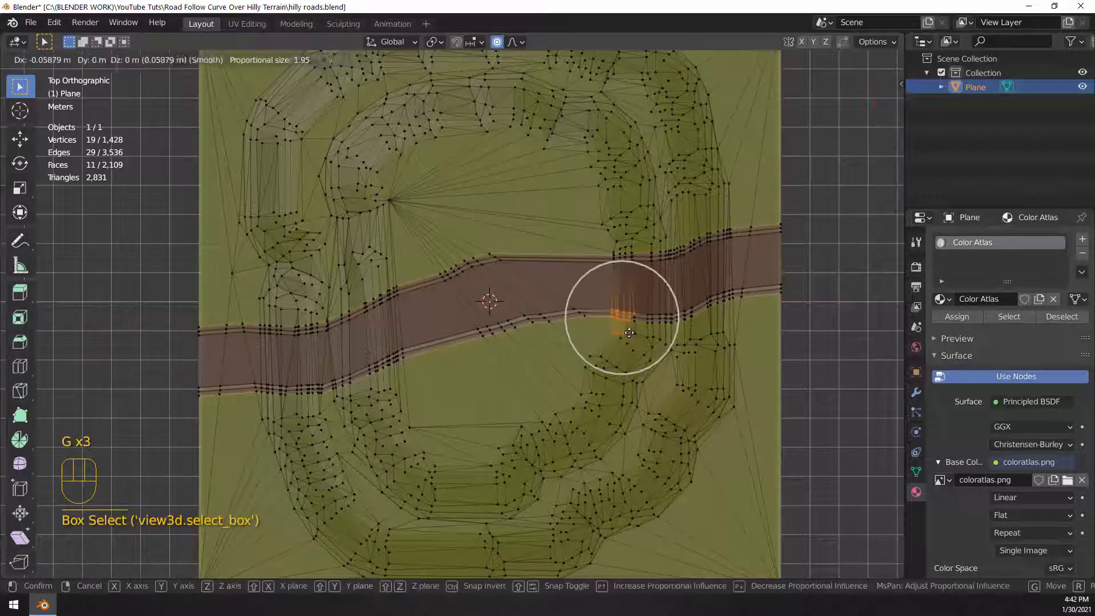
{"action": "left_click", "coordinate": [624, 328]}
{"action": "left_click_drag", "start_coordinate": [310, 377], "coordinate": [347, 398]}
{"action": "key", "text": "g"}
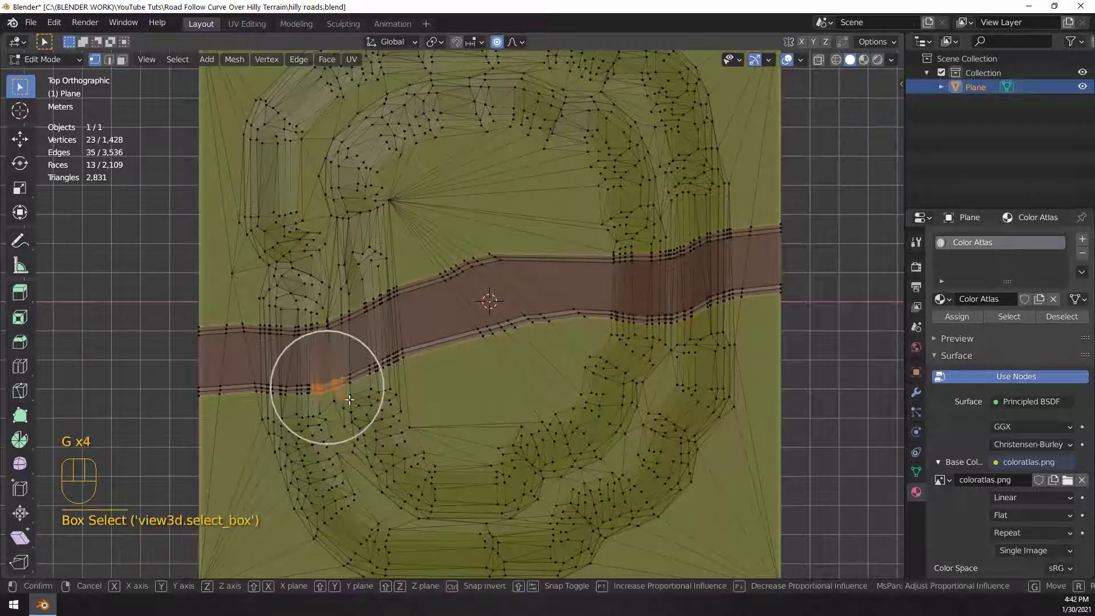
{"action": "left_click", "coordinate": [350, 401]}
{"action": "left_click_drag", "start_coordinate": [308, 298], "coordinate": [330, 319]}
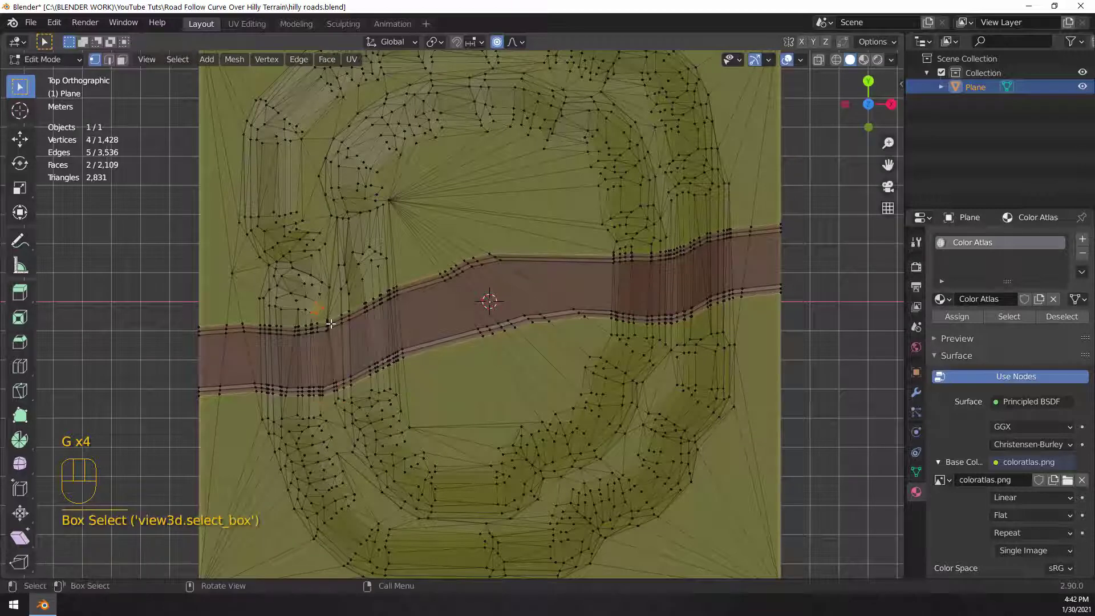
{"action": "key", "text": "g"}
{"action": "left_click", "coordinate": [318, 297]}
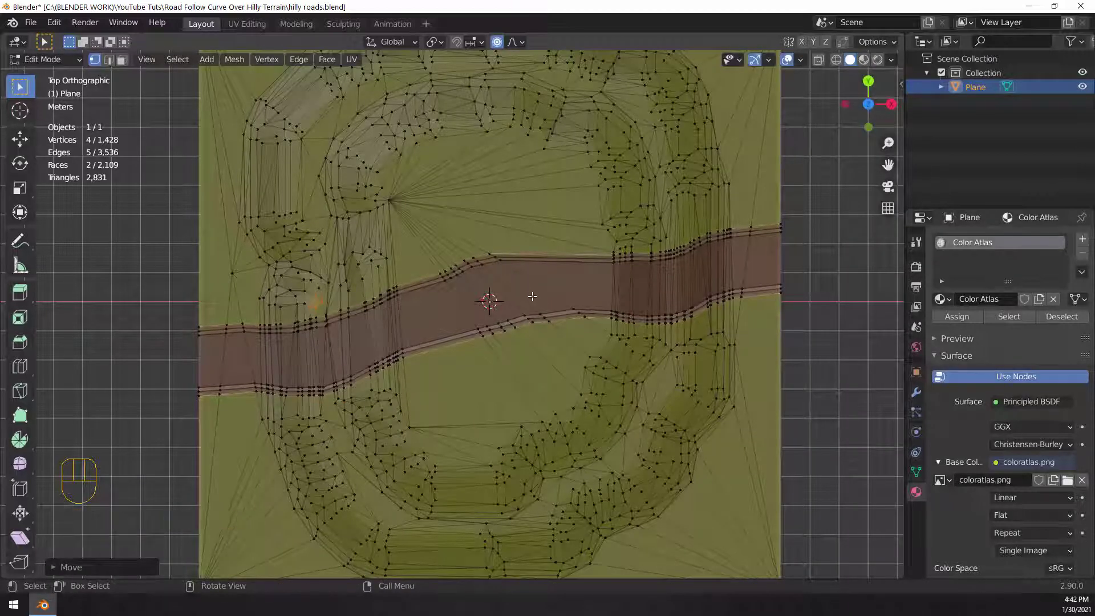
Exit Edit Mode from top view and orbit to an angled view of the finished road terrain
{"action": "key", "text": "Tab"}
{"action": "middle_click_drag", "start_coordinate": [628, 344], "coordinate": [640, 311]}
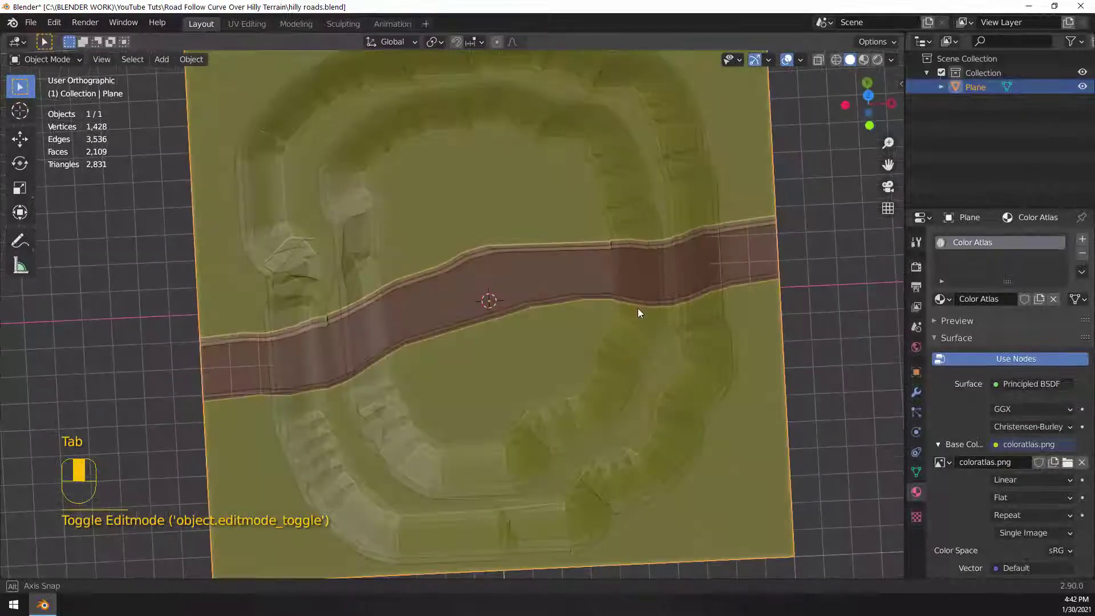
{"action": "key", "text": "Tab"}
{"action": "key", "text": "KP_7"}
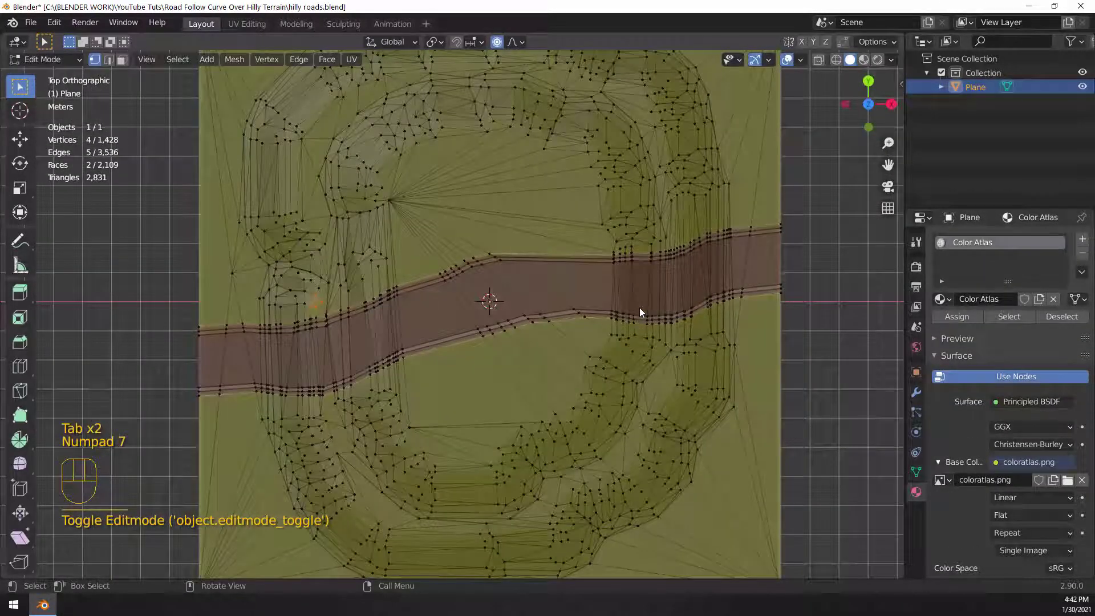
{"action": "key", "text": "Tab"}
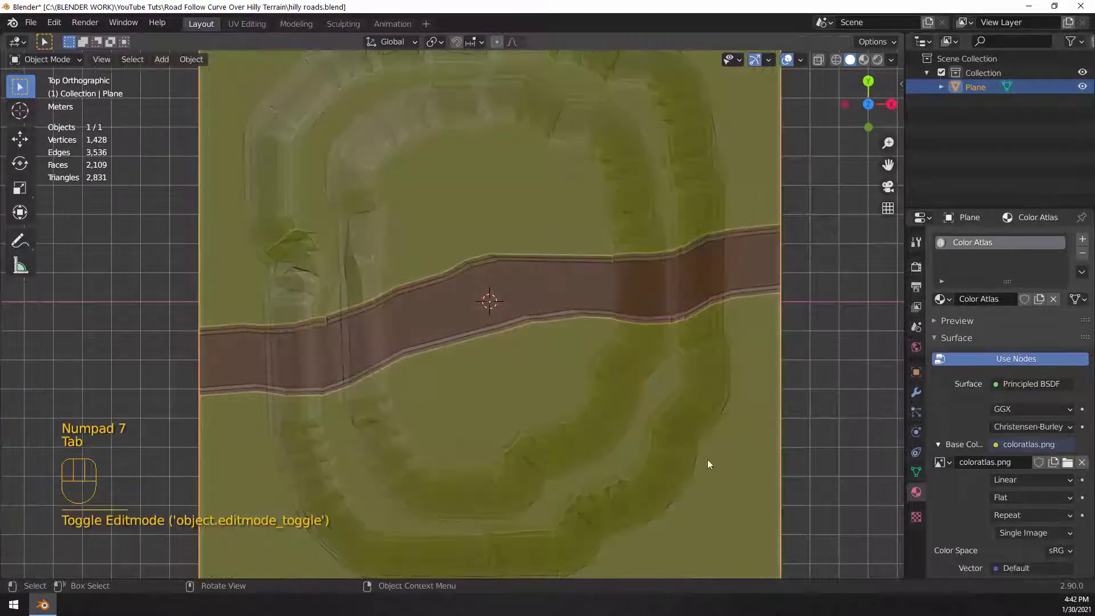
{"action": "middle_click_drag", "start_coordinate": [707, 459], "coordinate": [744, 438]}
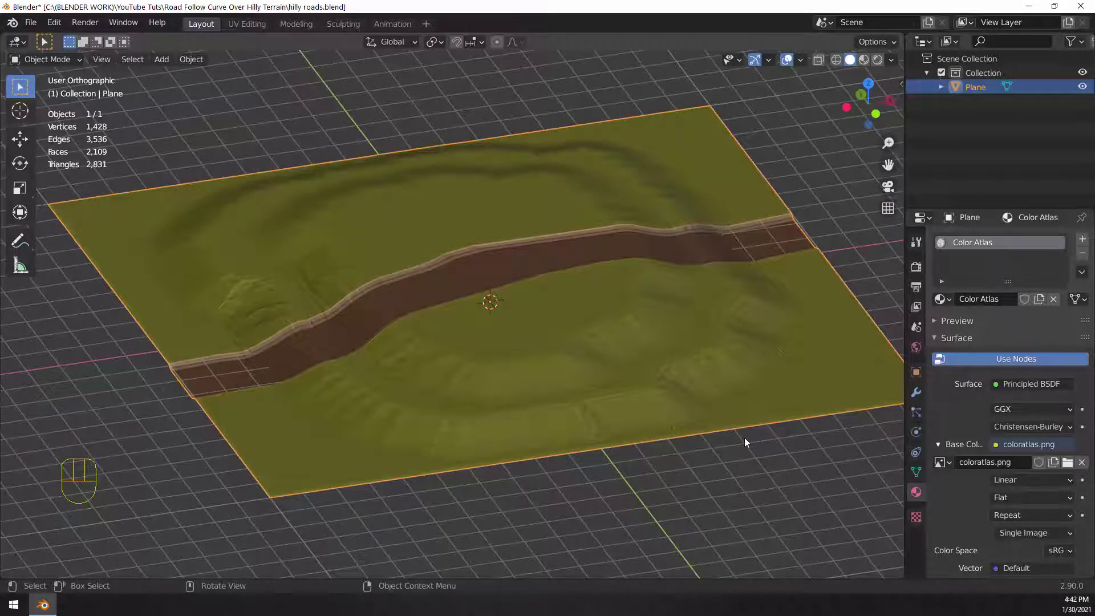